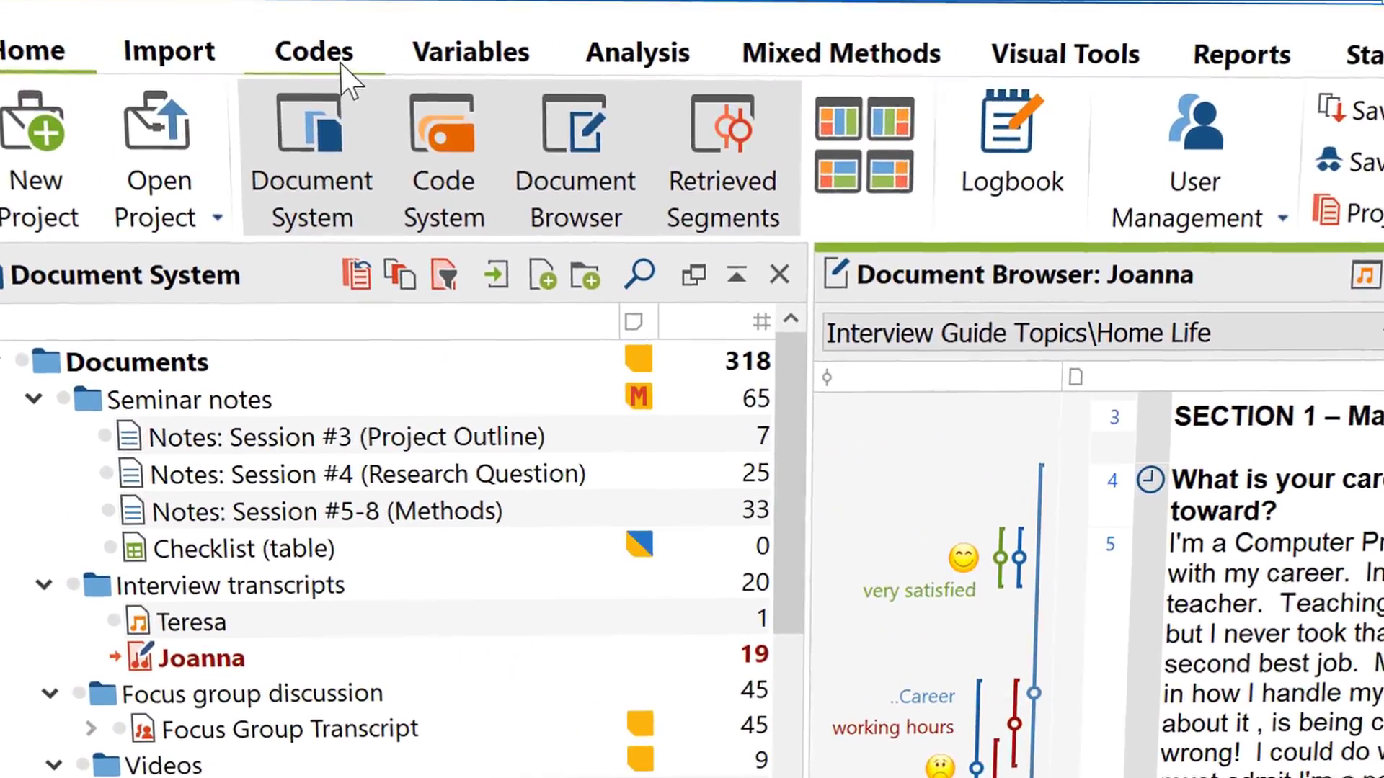
Browse the Codes, Analysis and Mixed Methods ribbon features.
click(209, 34)
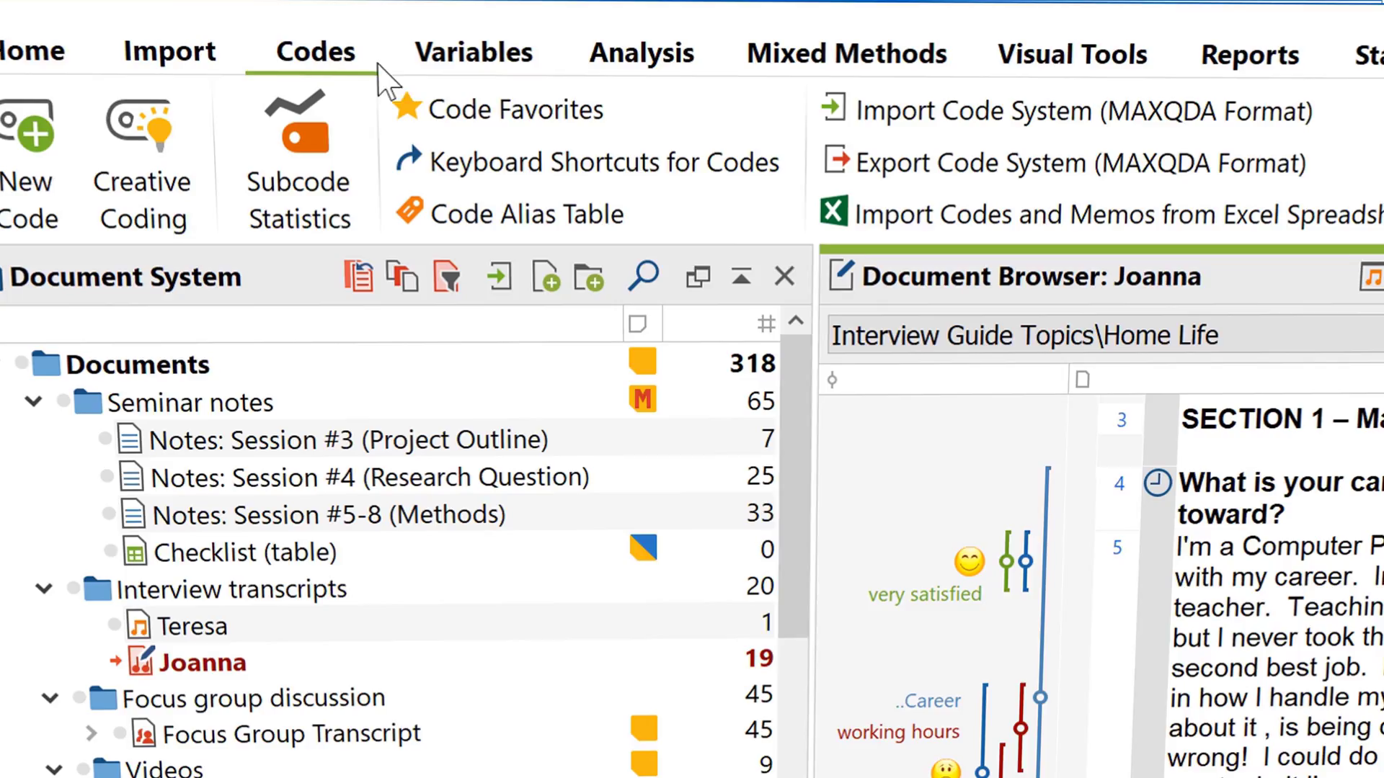
click(609, 63)
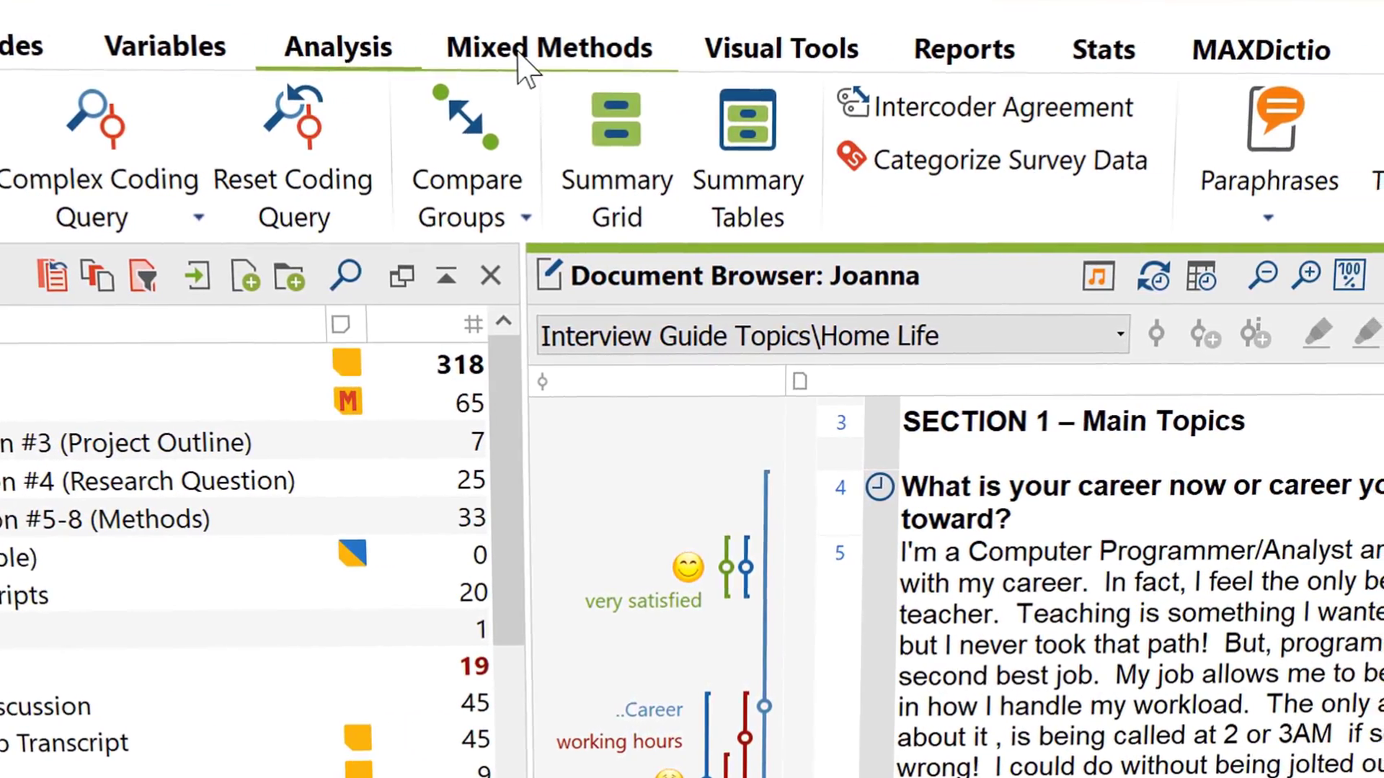
click(797, 61)
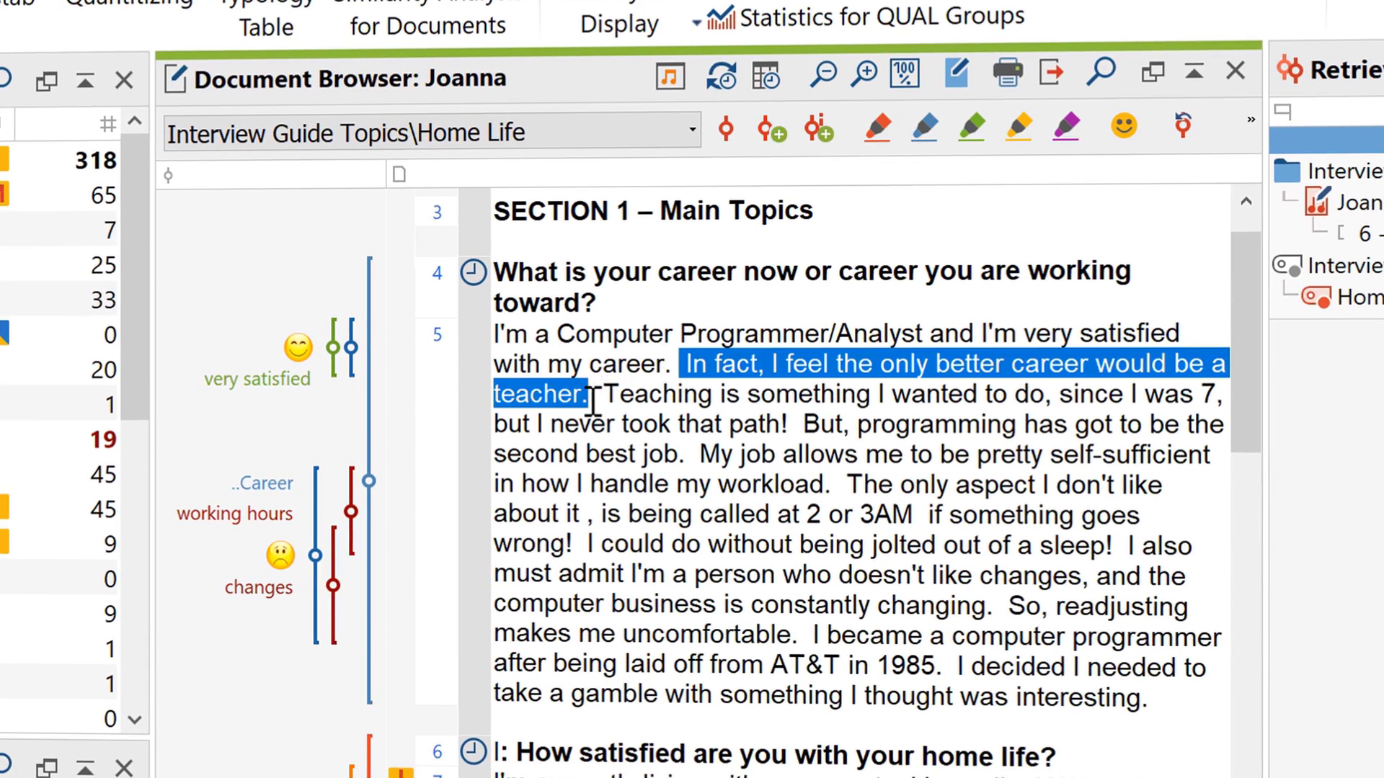
Highlight Joanna's teacher-career sentence in yellow, then dismiss the Session #4 context menu.
click(1023, 131)
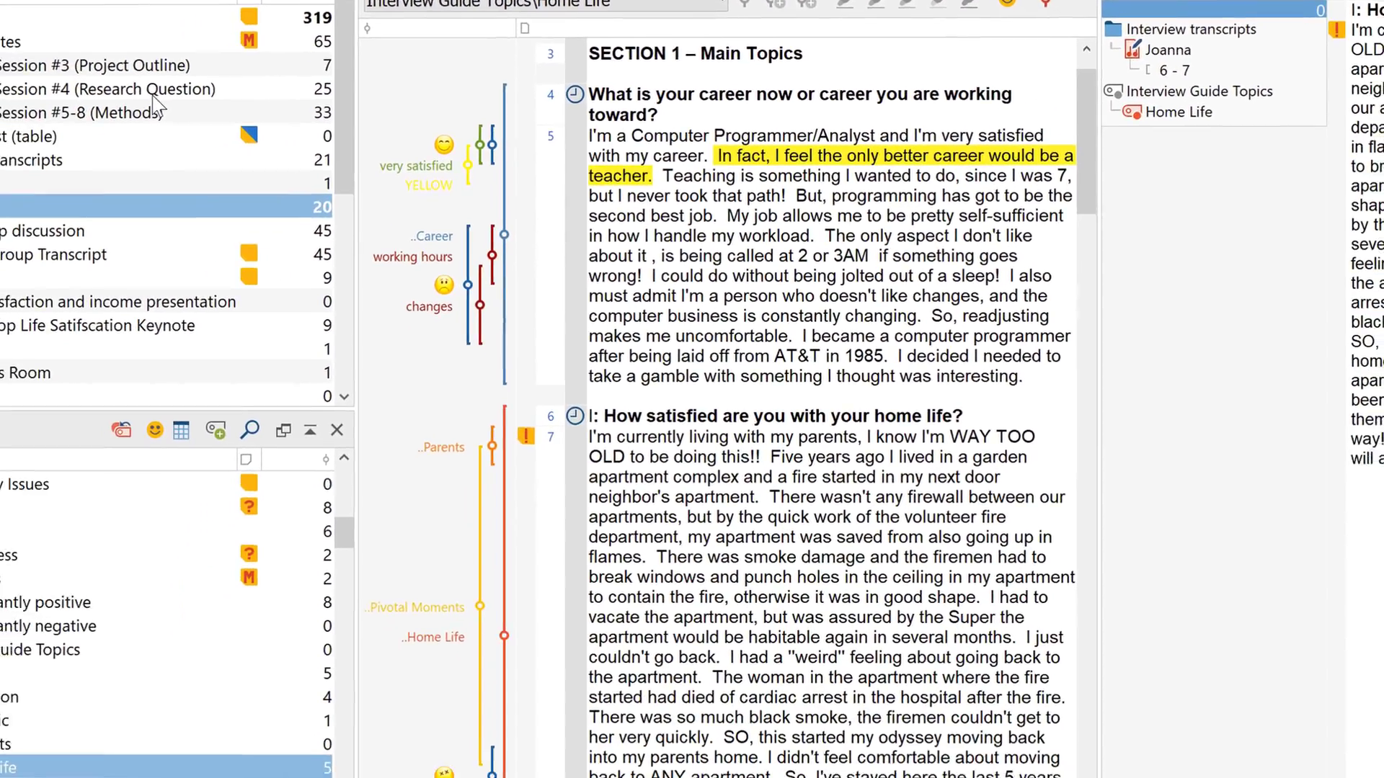
right_click(188, 75)
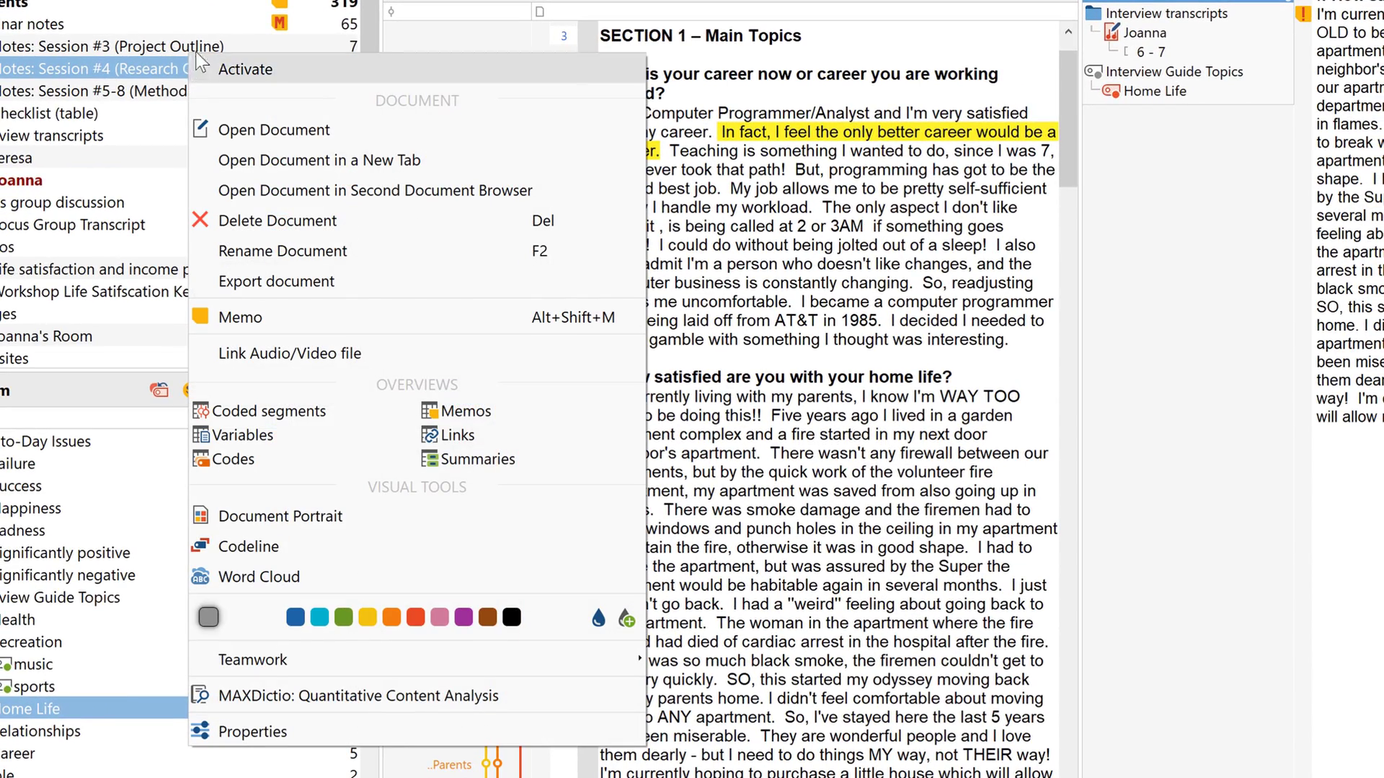
key(Escape)
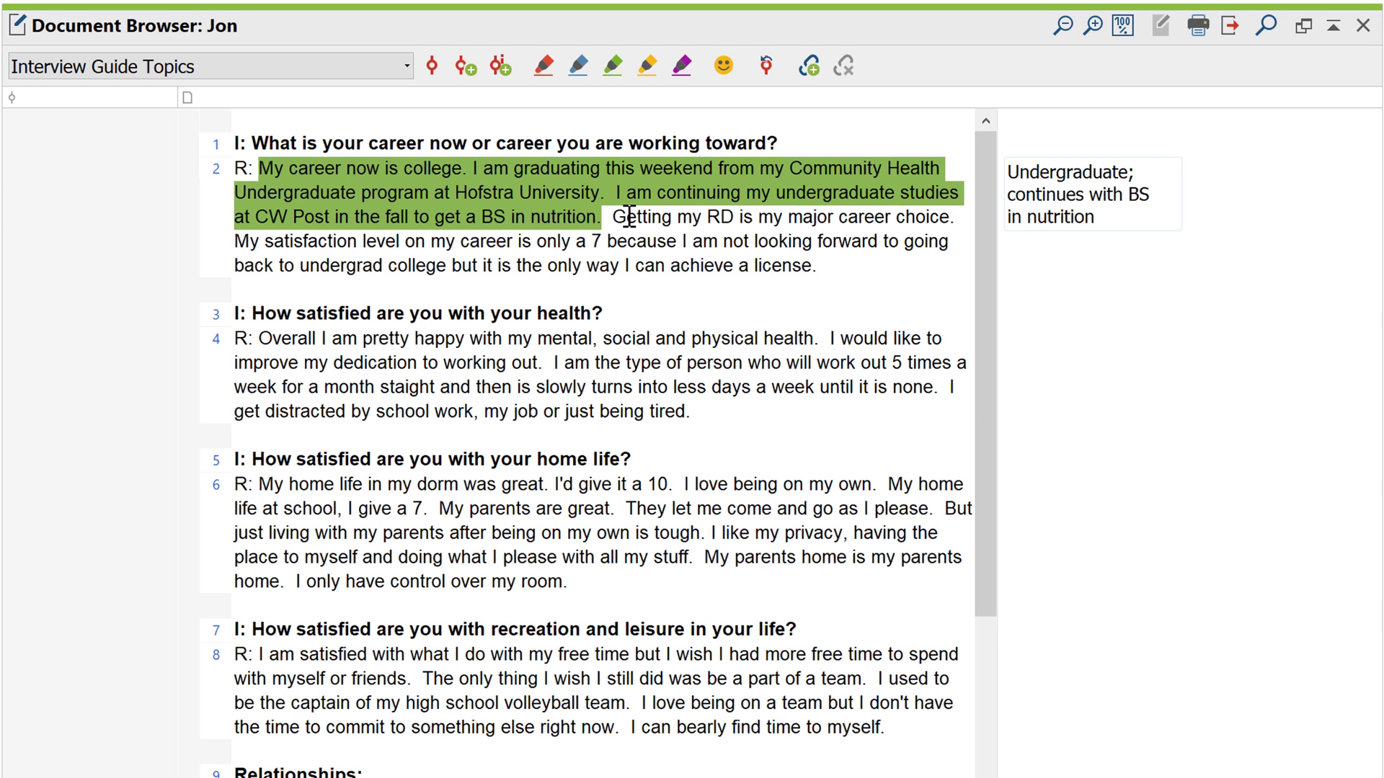
Paraphrase Jon's college and health answers in the margin, e.g. 'Overall pretty happy with health'.
drag(241, 236, 841, 267)
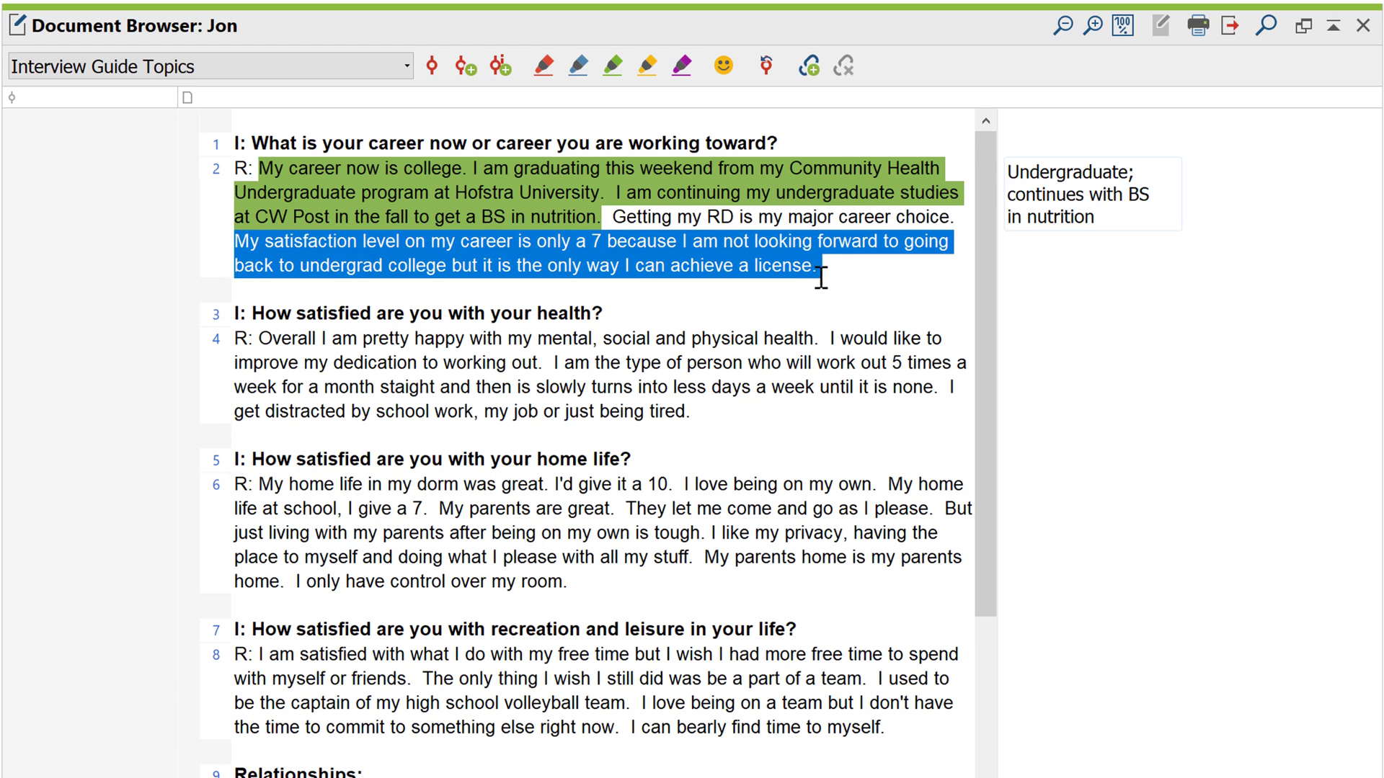
text(doesn't like going back to college)
key(Return)
drag(695, 411, 235, 337)
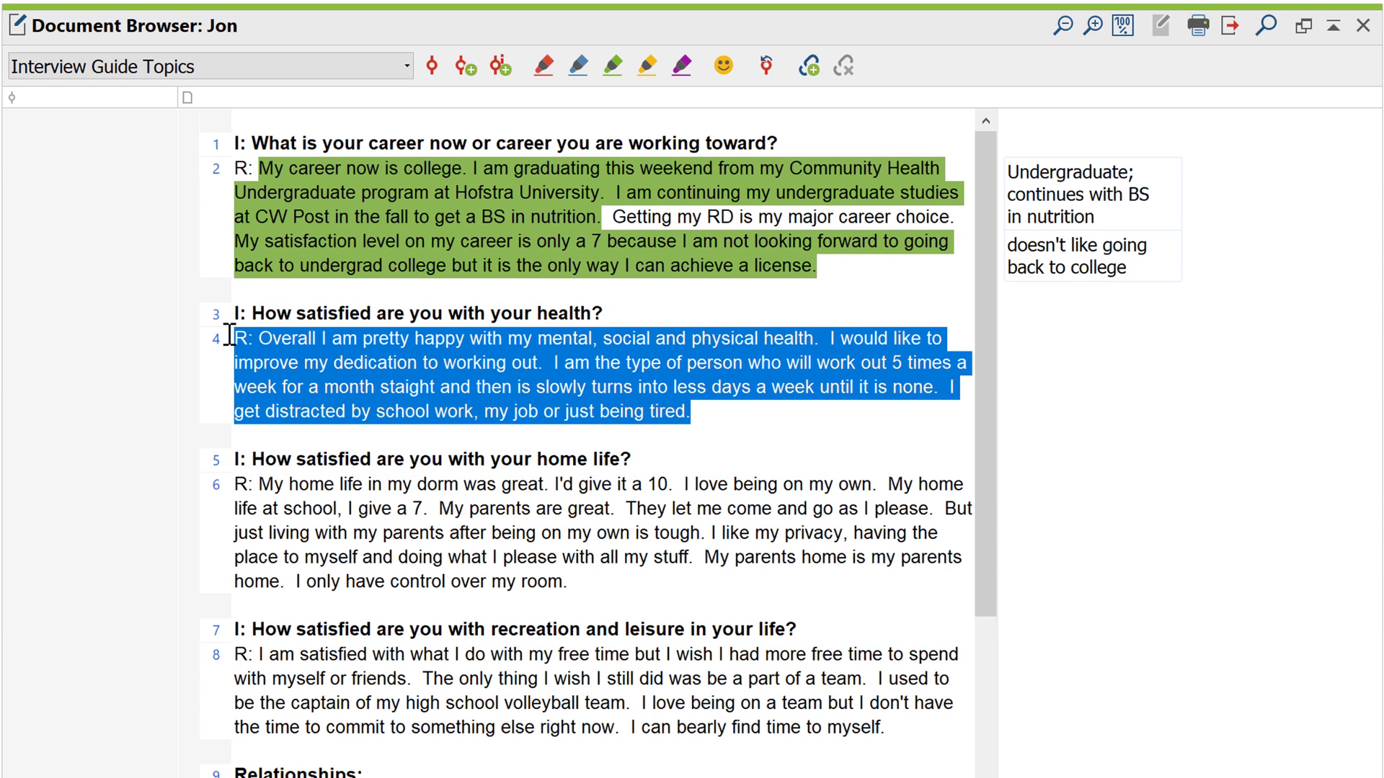
text(Overall pretty happy with health; would like to improve dedication to work out)
key(Return)
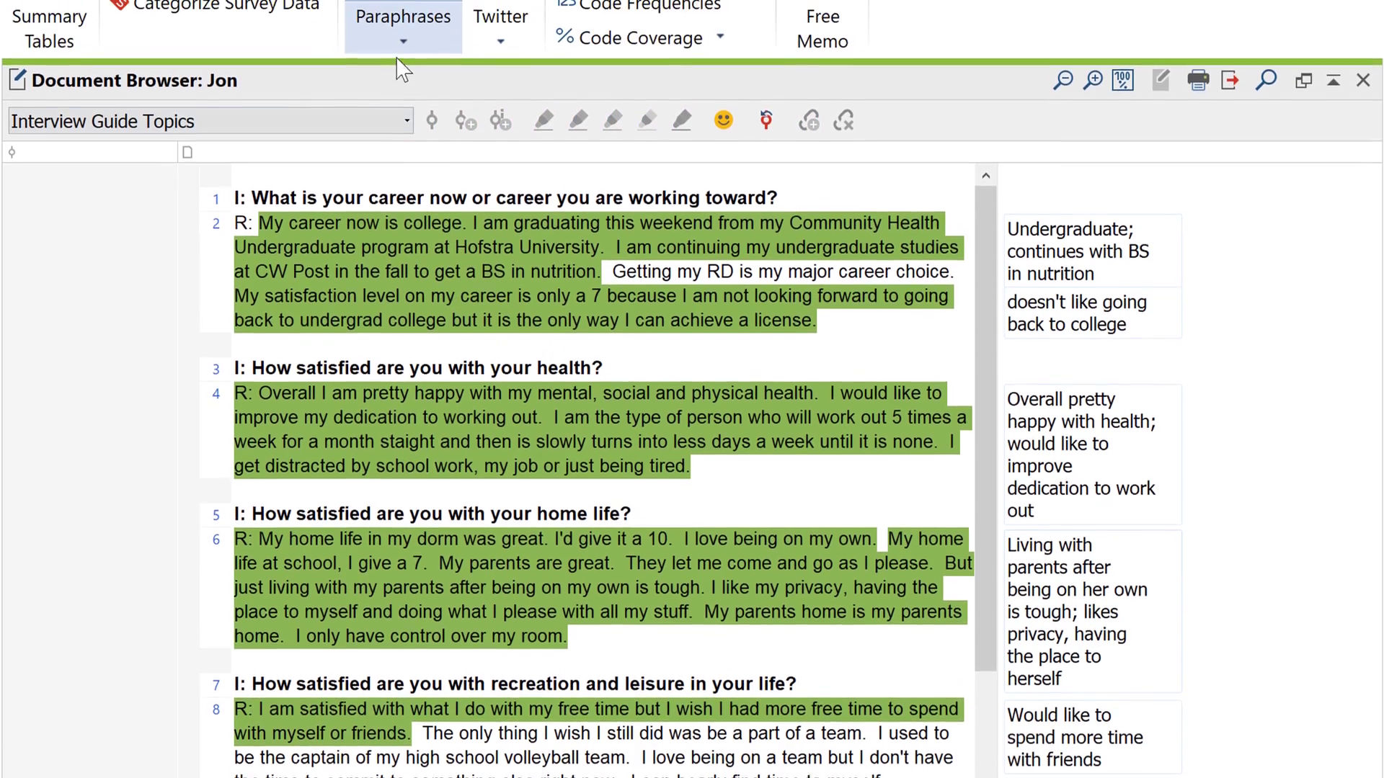
List all paraphrases in the categorizing table and assign the first a new 'Career' code.
click(404, 86)
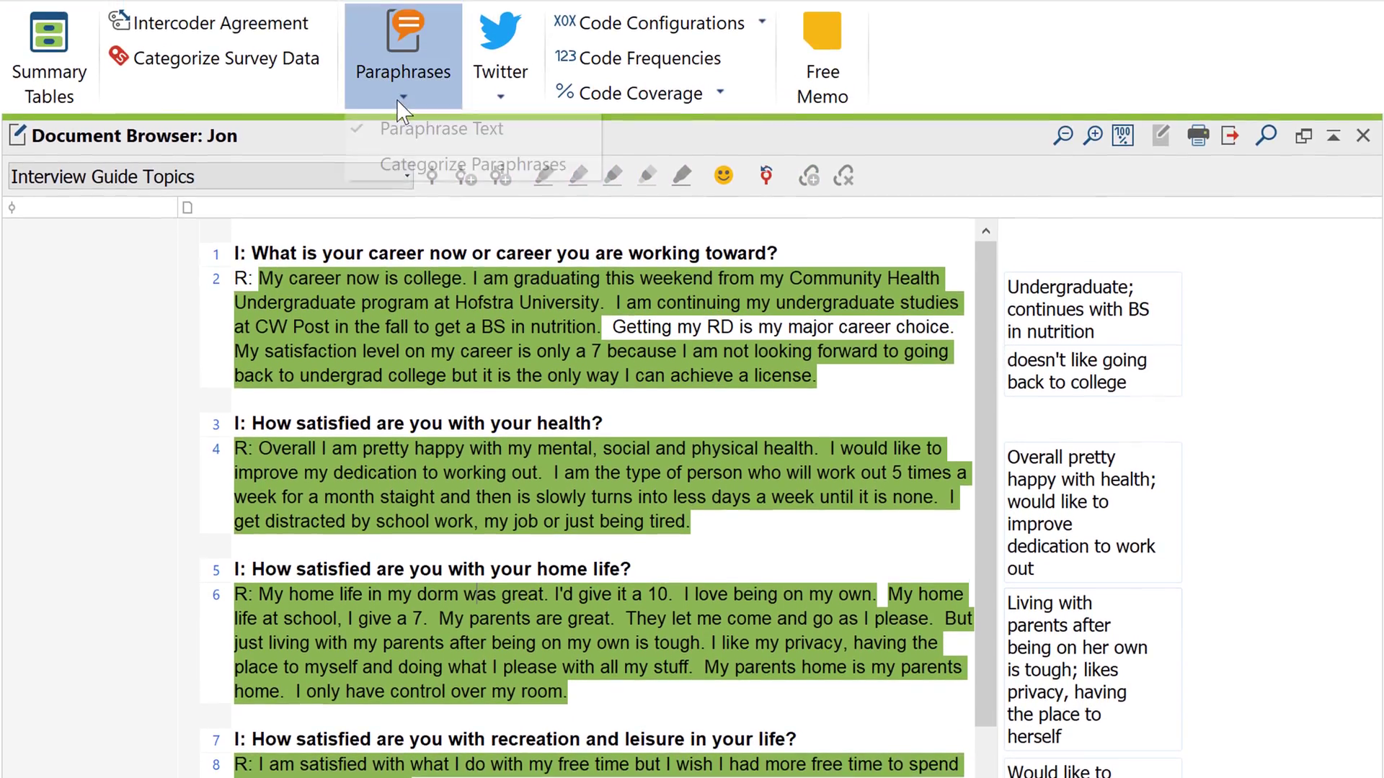
click(410, 167)
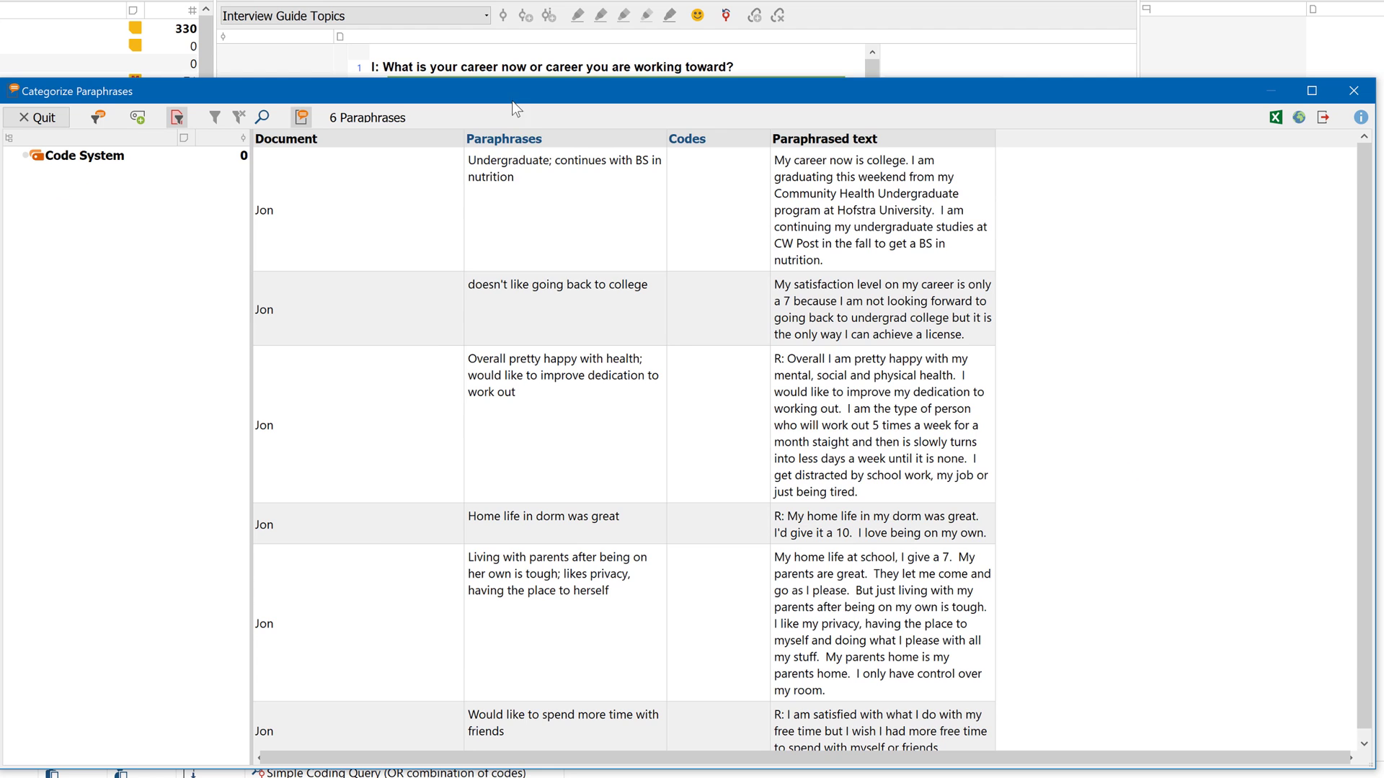
key(ctrl+w)
text(Career)
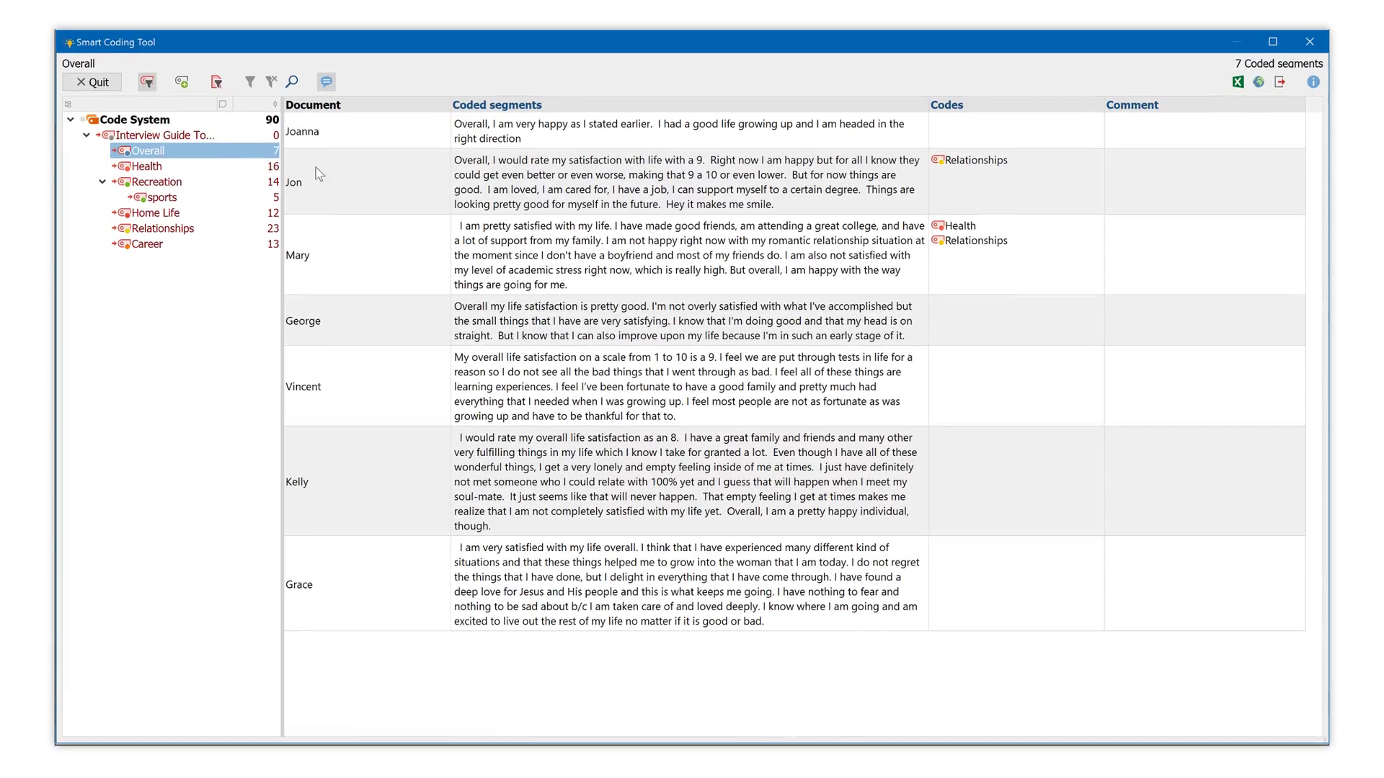
Show the Recreation segments and code Teresa's as listening to music.
click(211, 172)
click(211, 185)
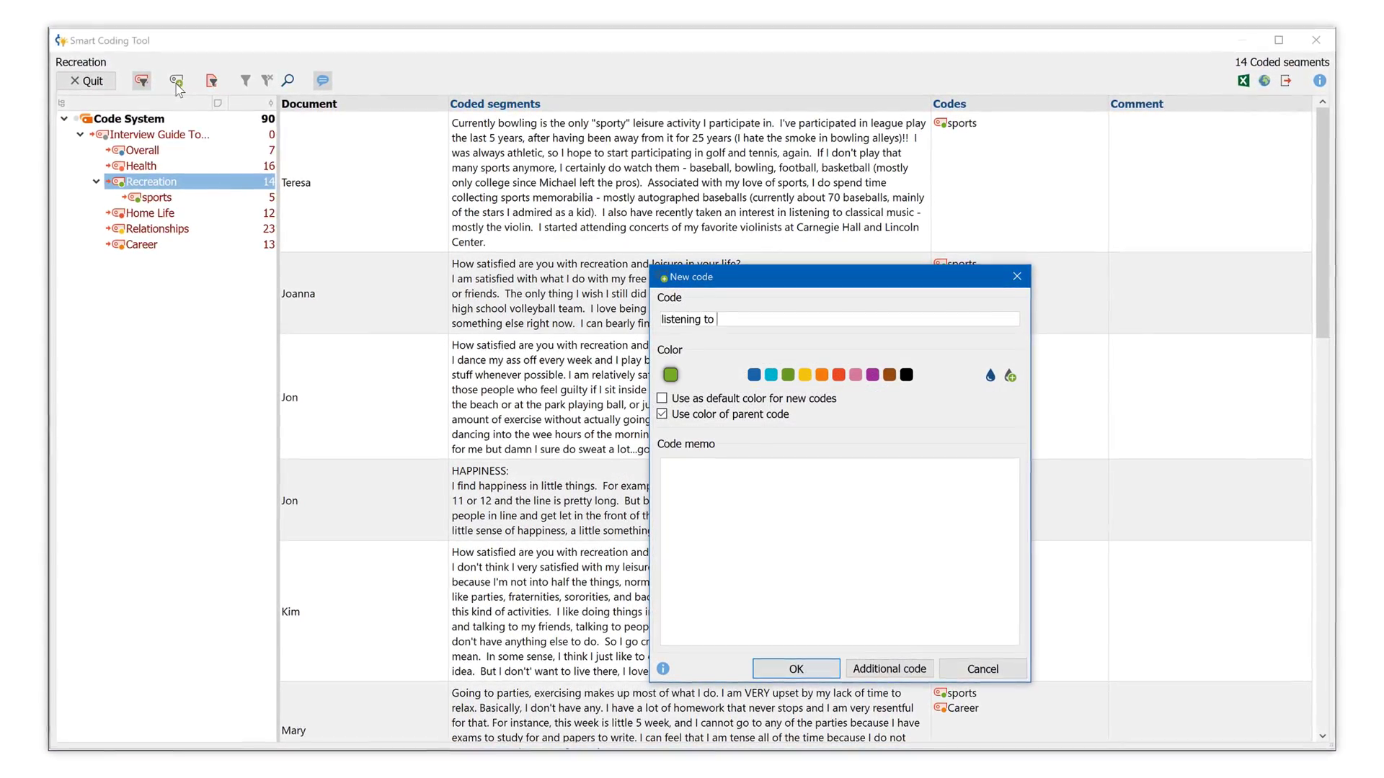
drag(166, 212, 356, 180)
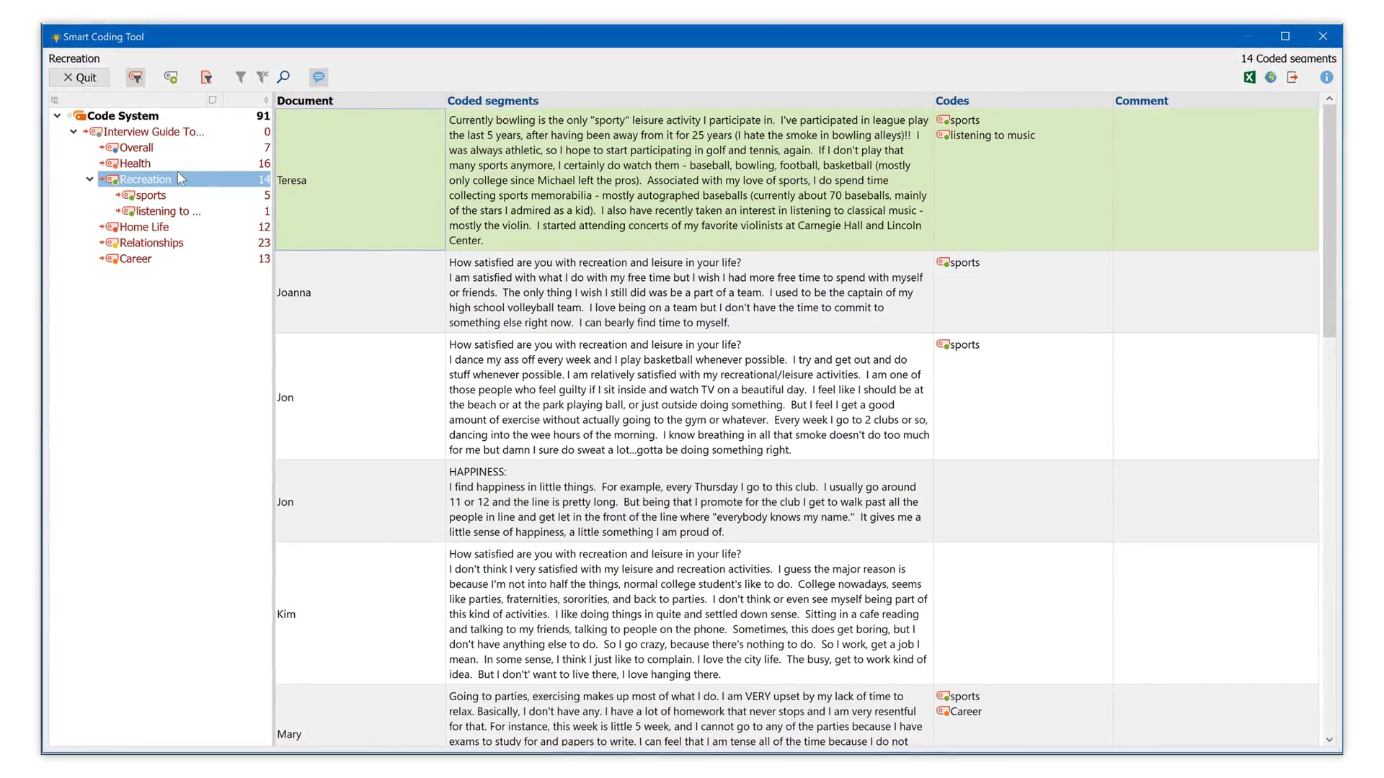
Add the Interests and Emotions codes to Joanna's recreation segment.
click(137, 78)
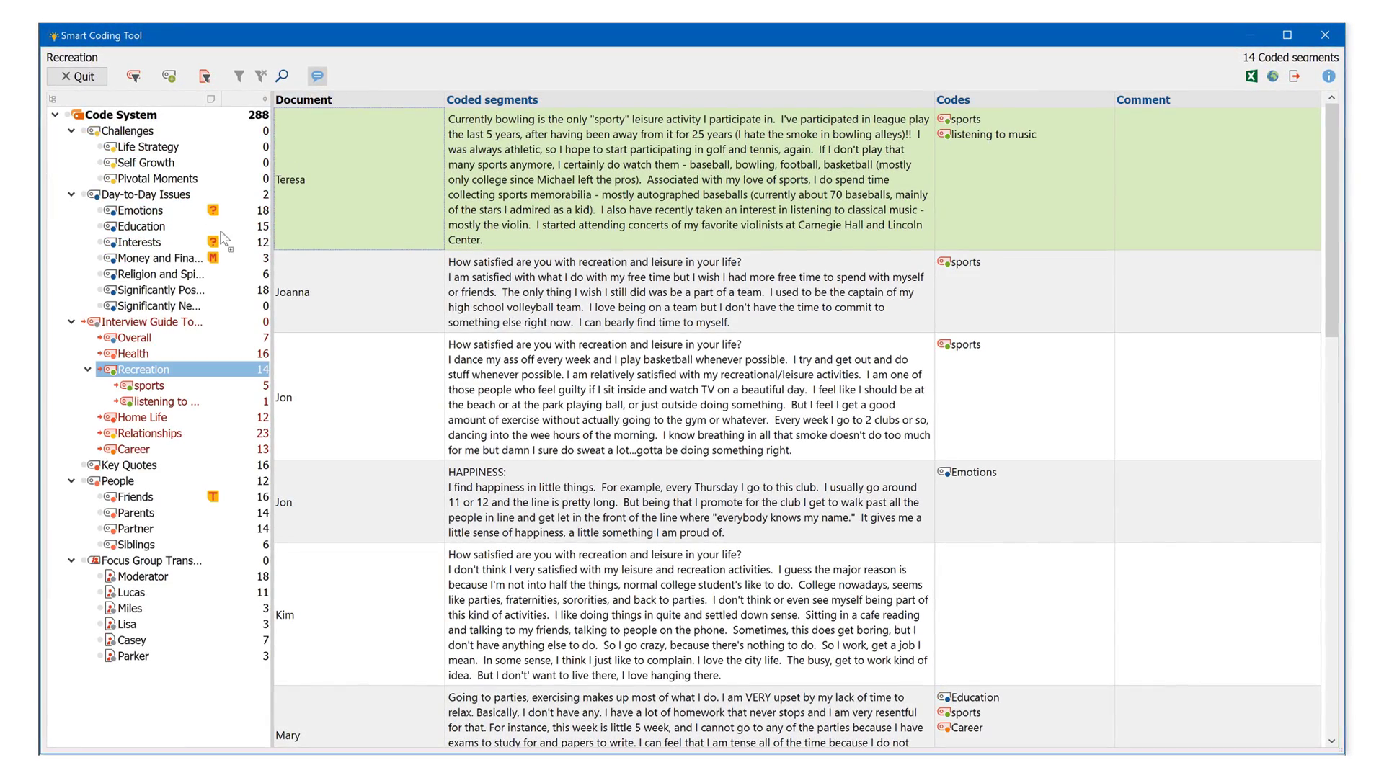
drag(313, 300, 136, 242)
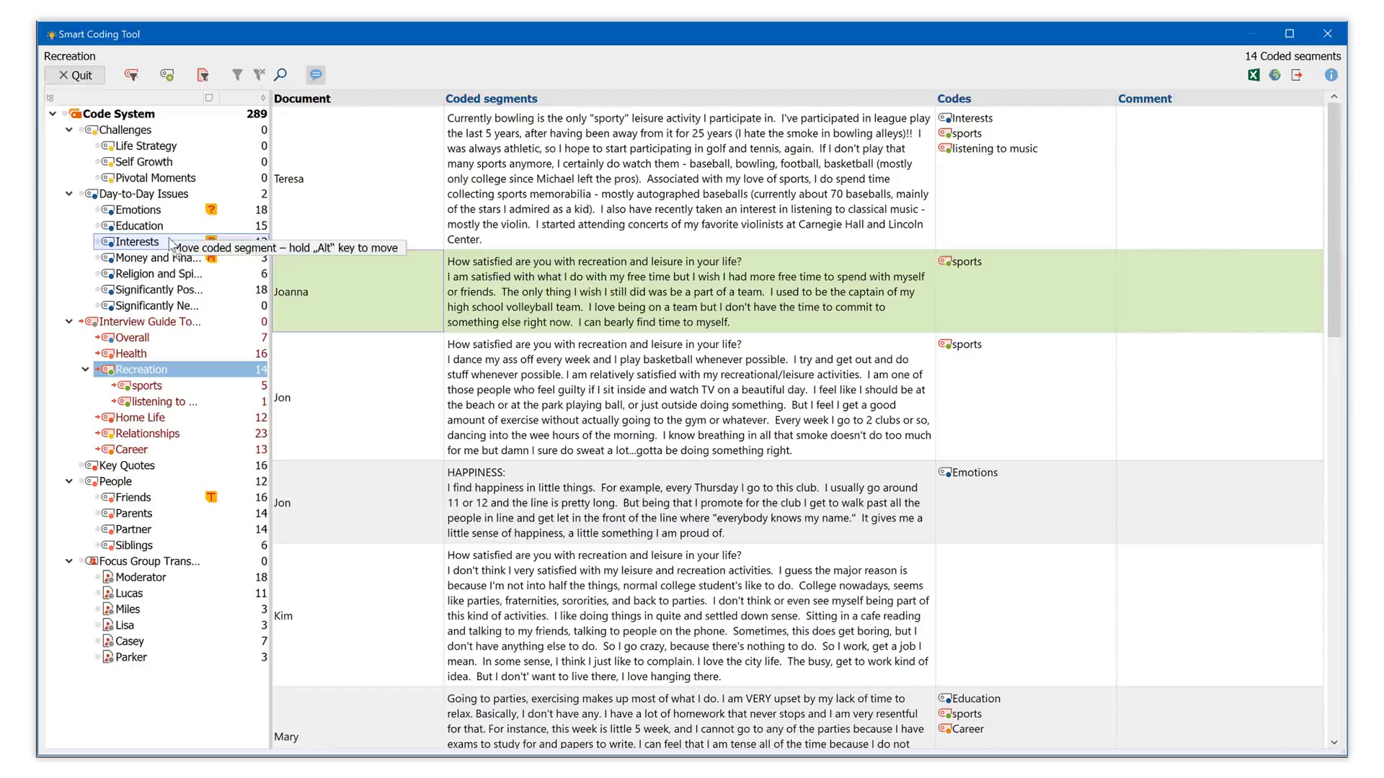
drag(371, 312, 136, 209)
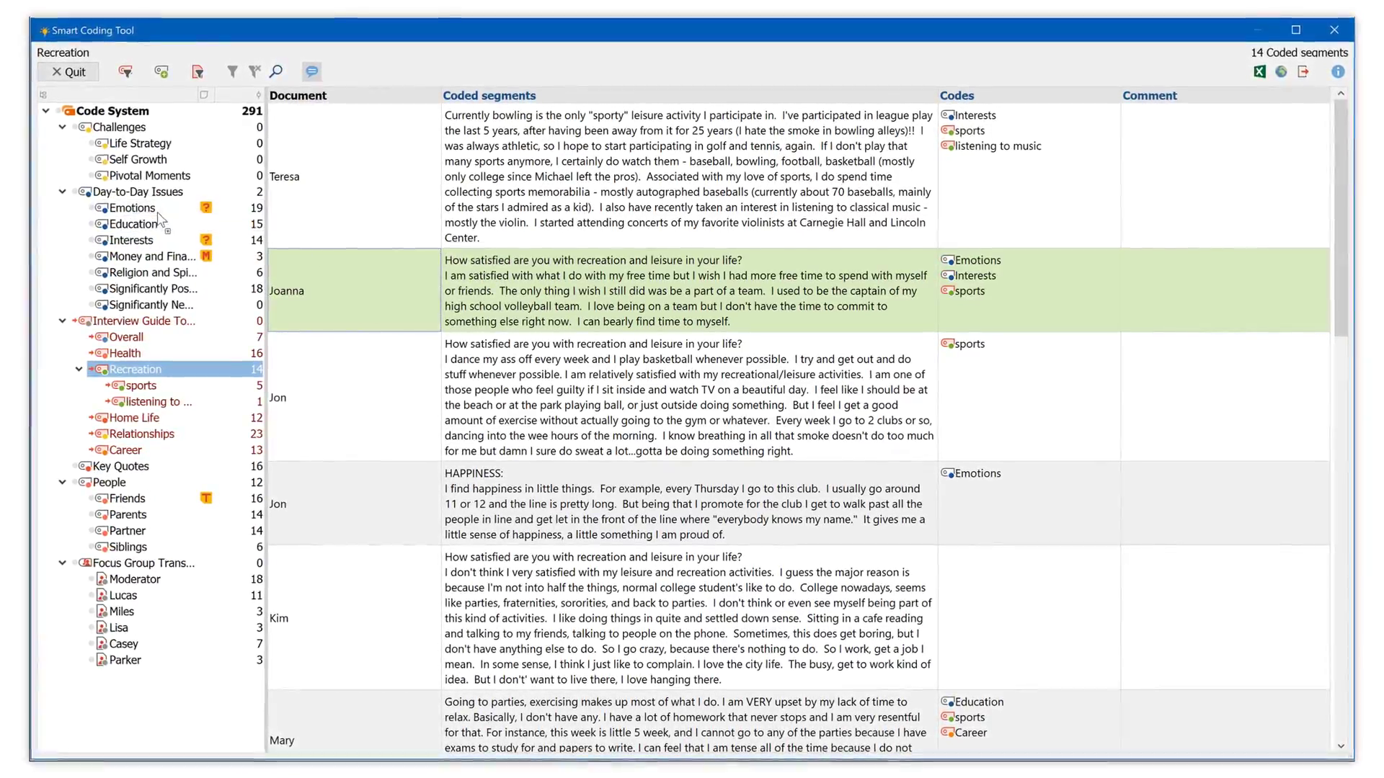
Comment 'Why can she bearly find time for herself?' on Joanna's segment and highlight coded passages.
double_click(1185, 303)
text(Why can she be)
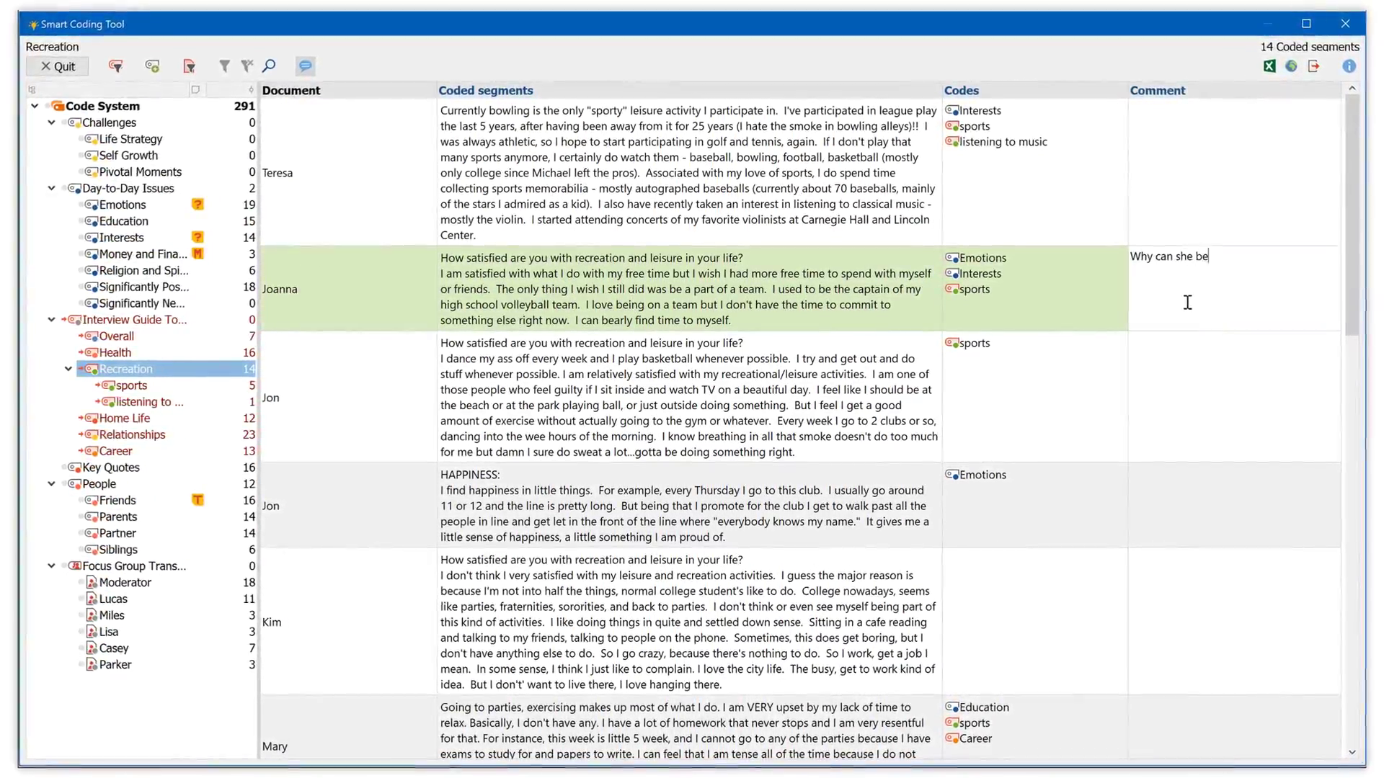
text(arly find time for herself?)
click(1104, 300)
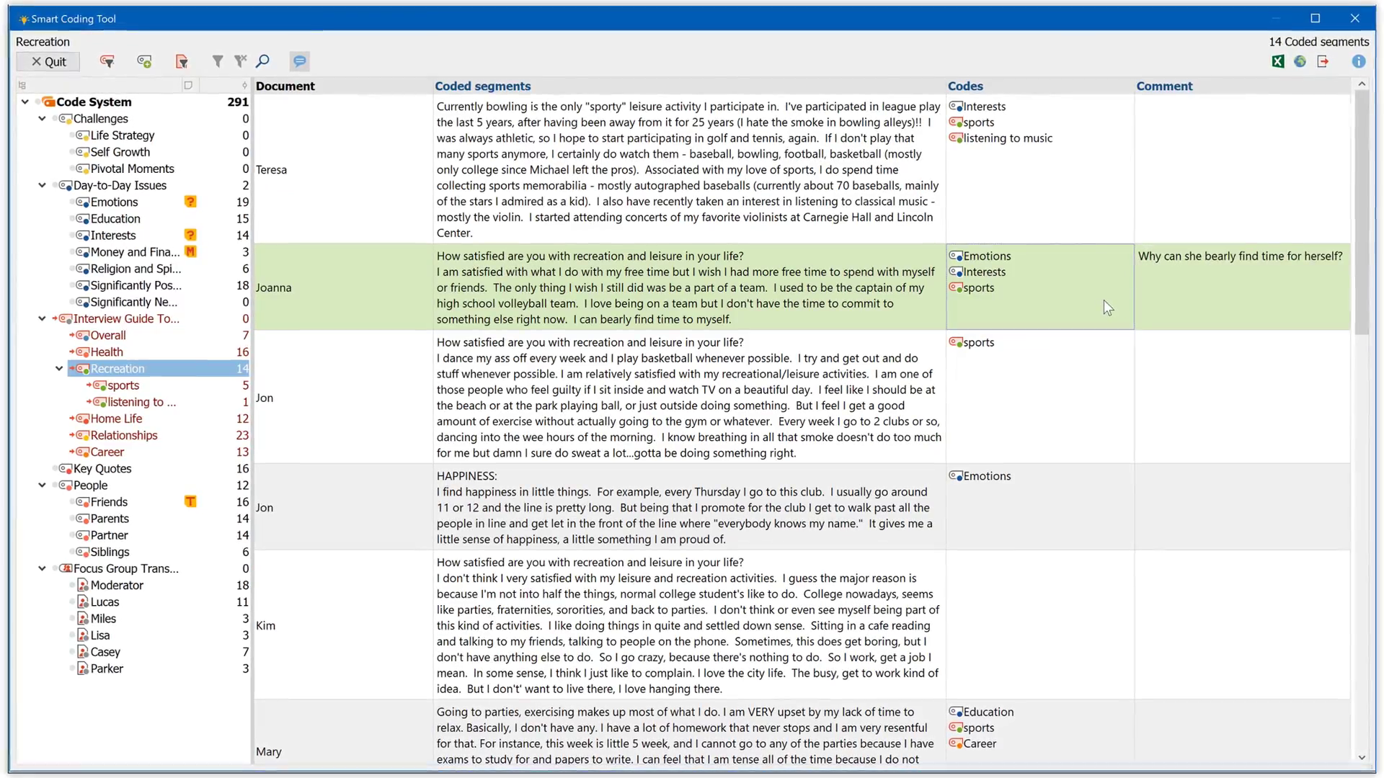
Filter the coded segments to those containing the word 'love'.
click(261, 61)
text(love)
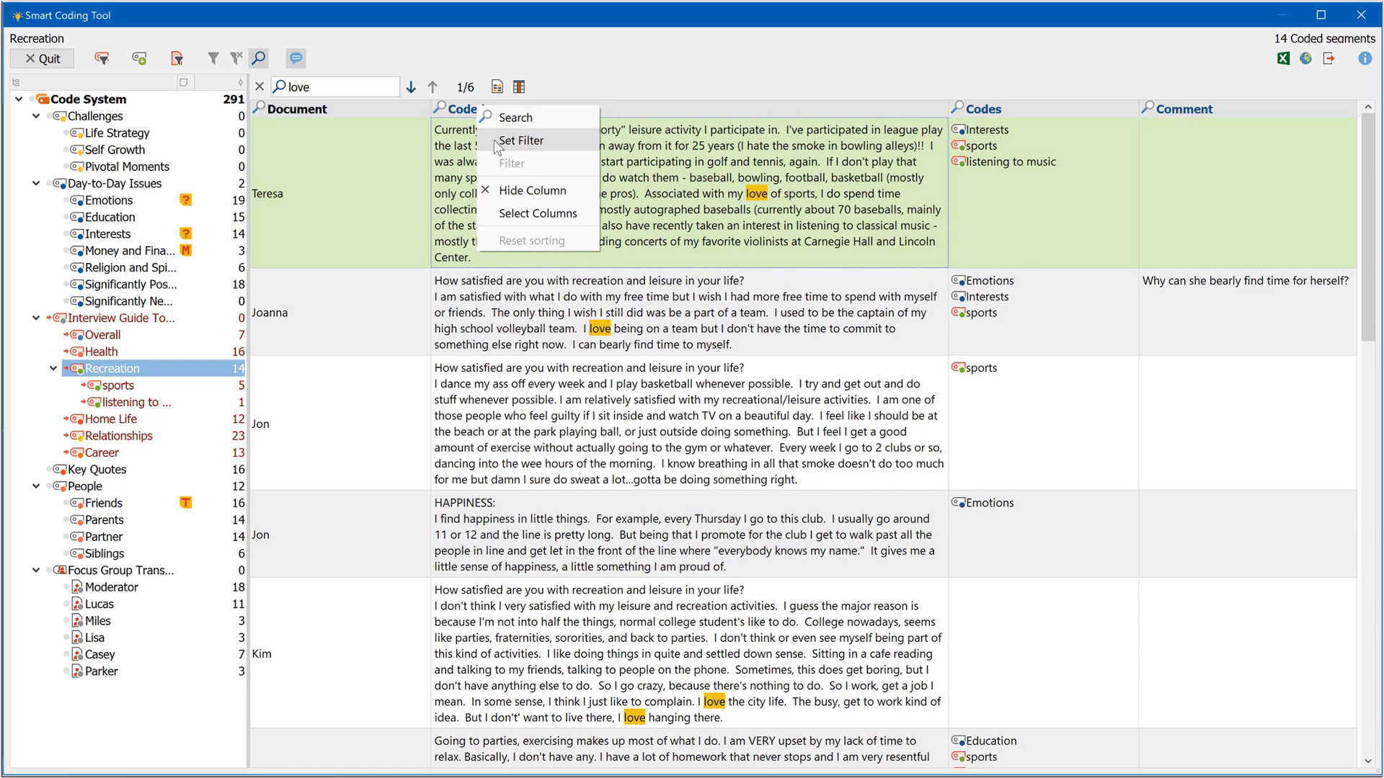
click(494, 140)
key(Return)
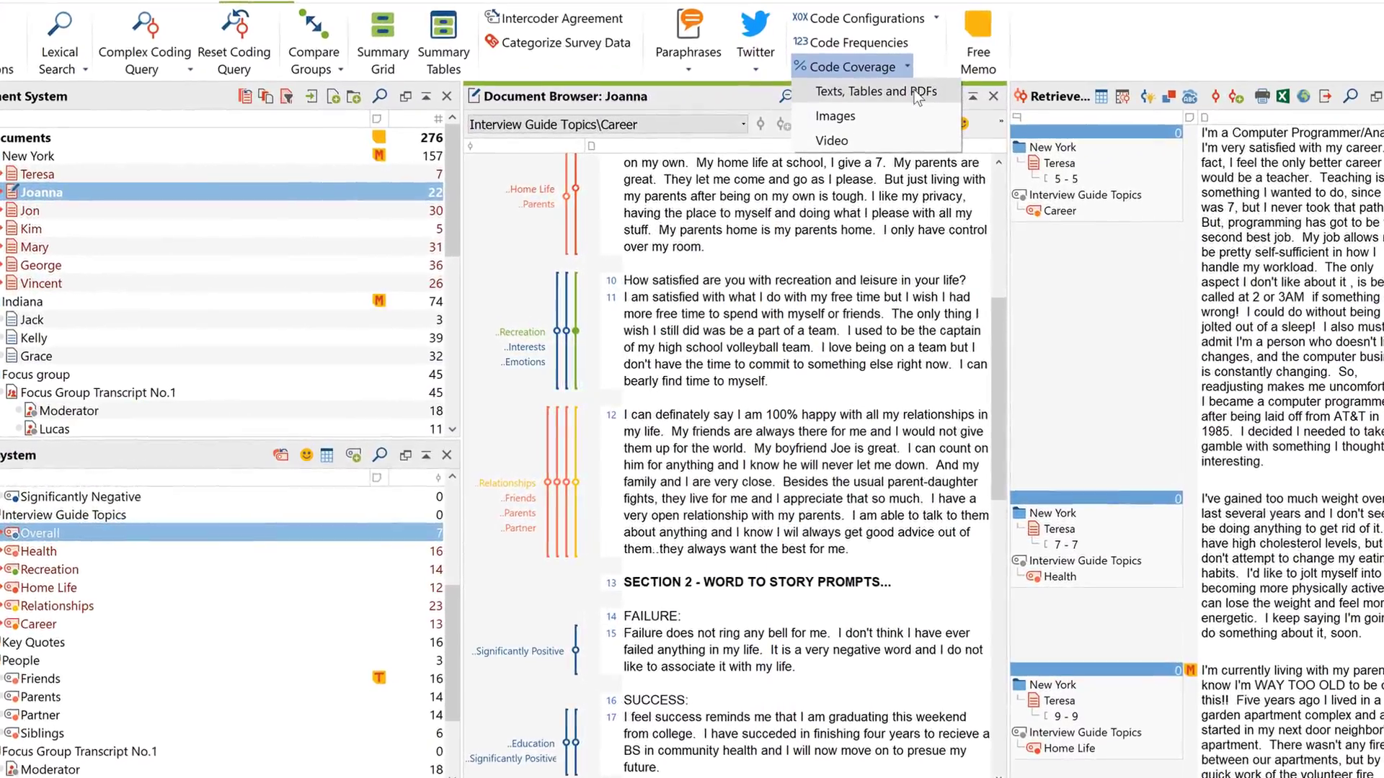
Compute per-document code coverage as a heat map showing percentages of coded text.
click(922, 88)
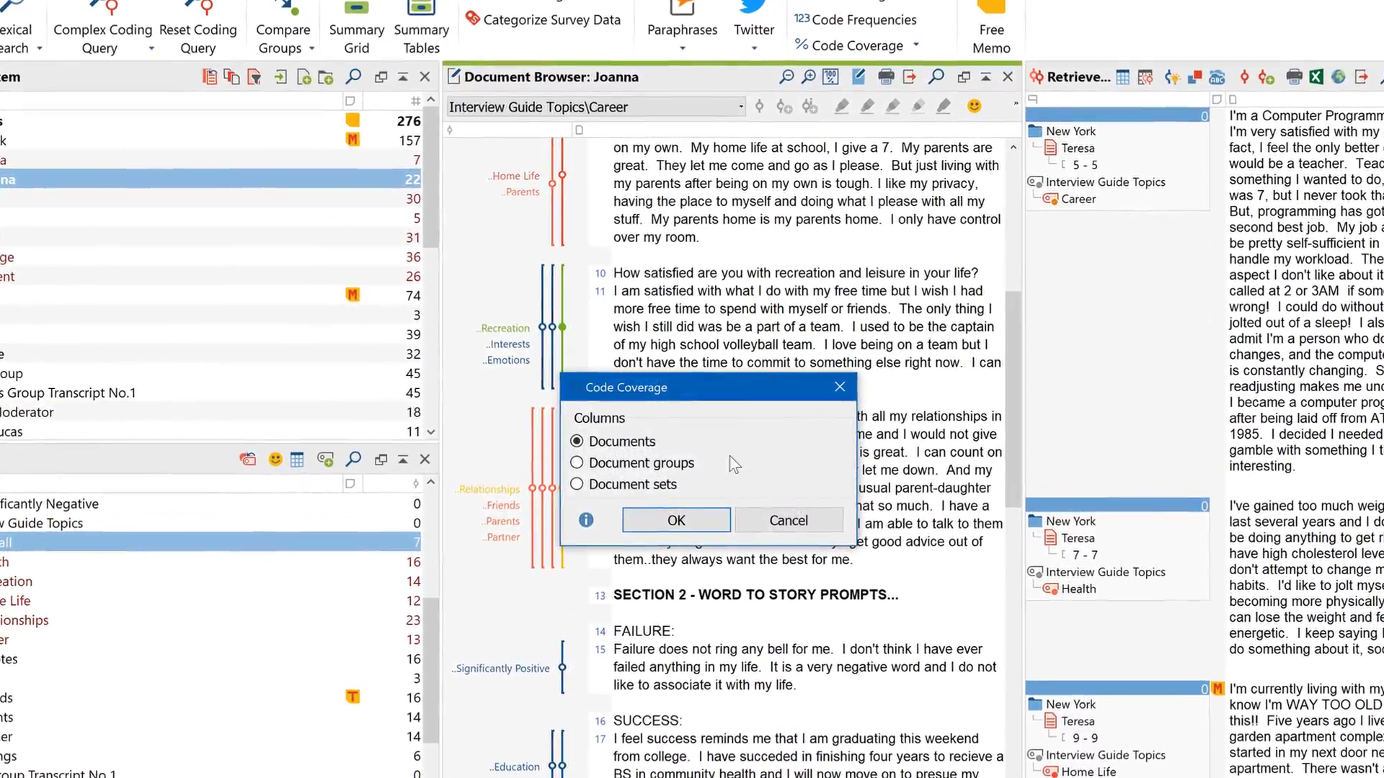
click(703, 521)
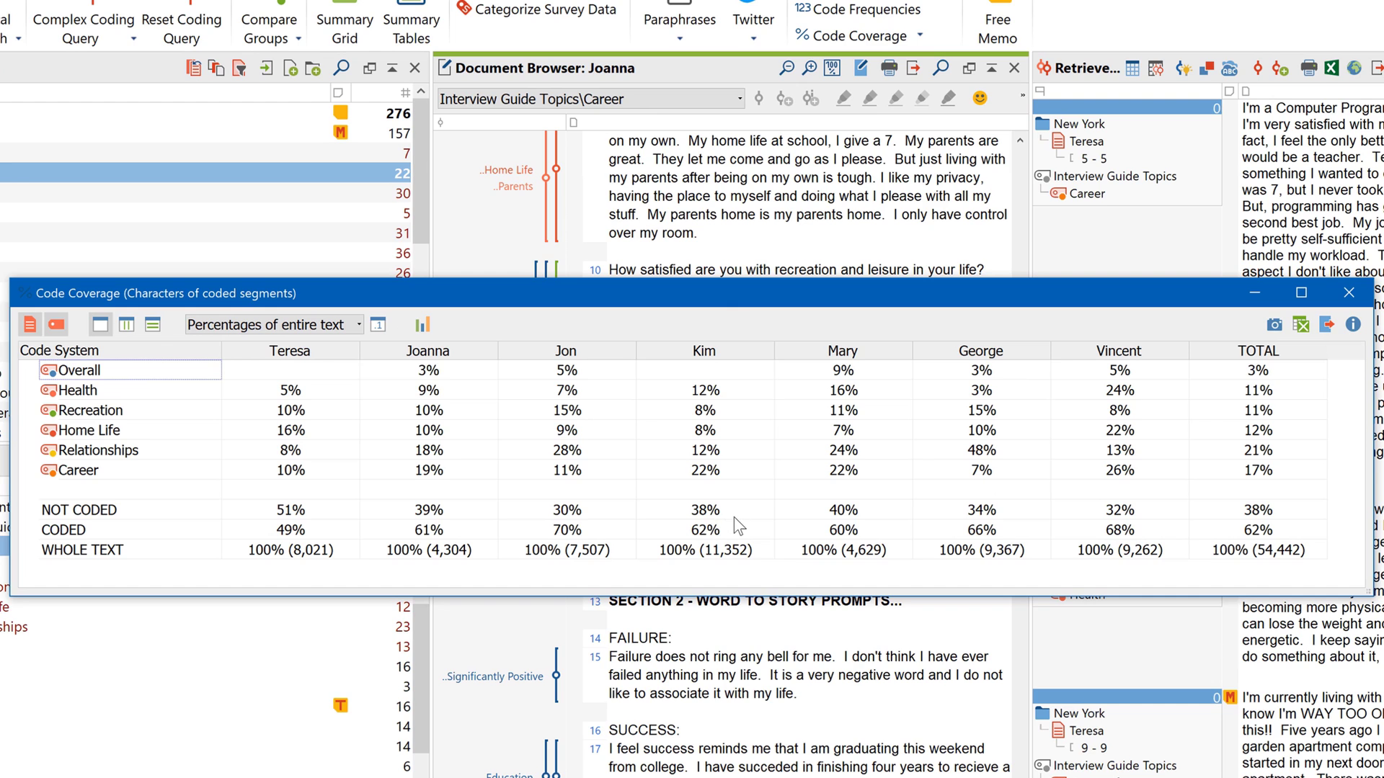
click(136, 323)
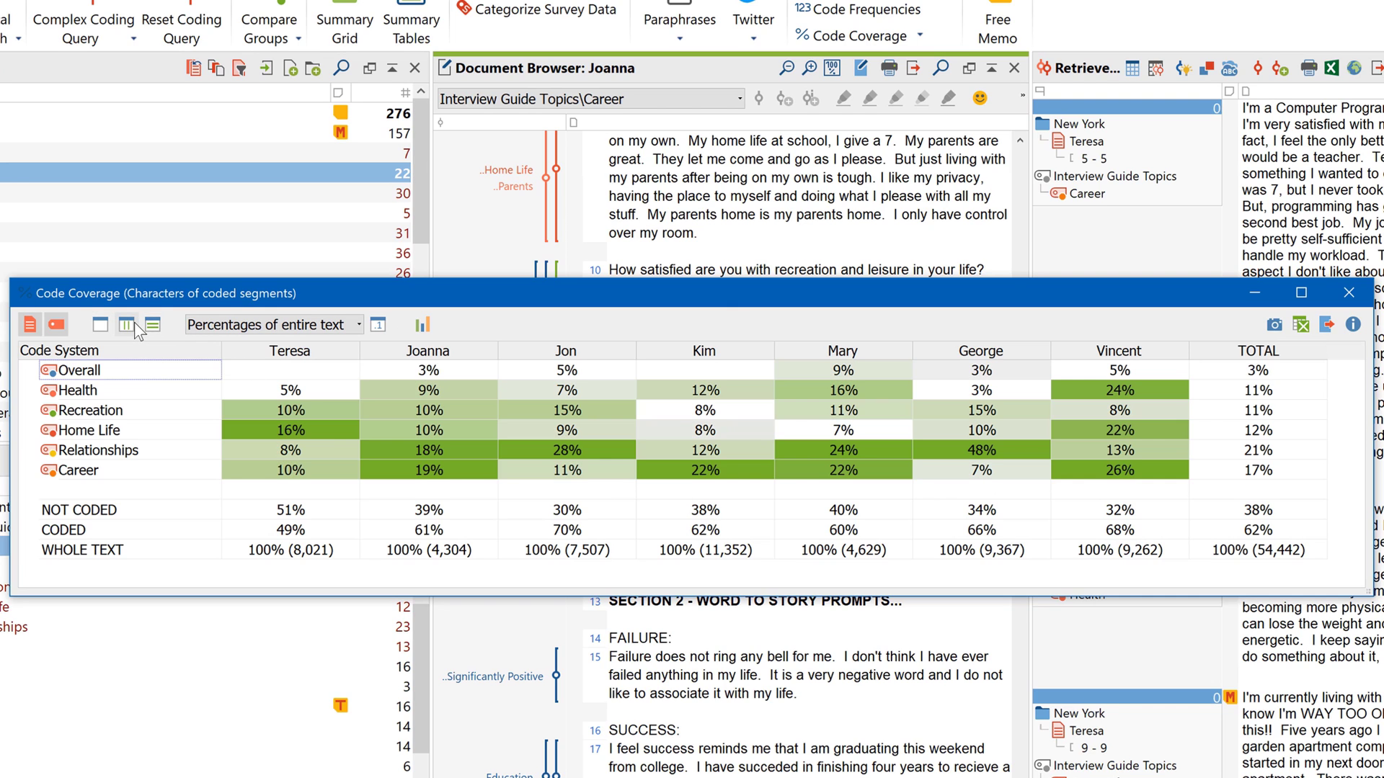
click(152, 325)
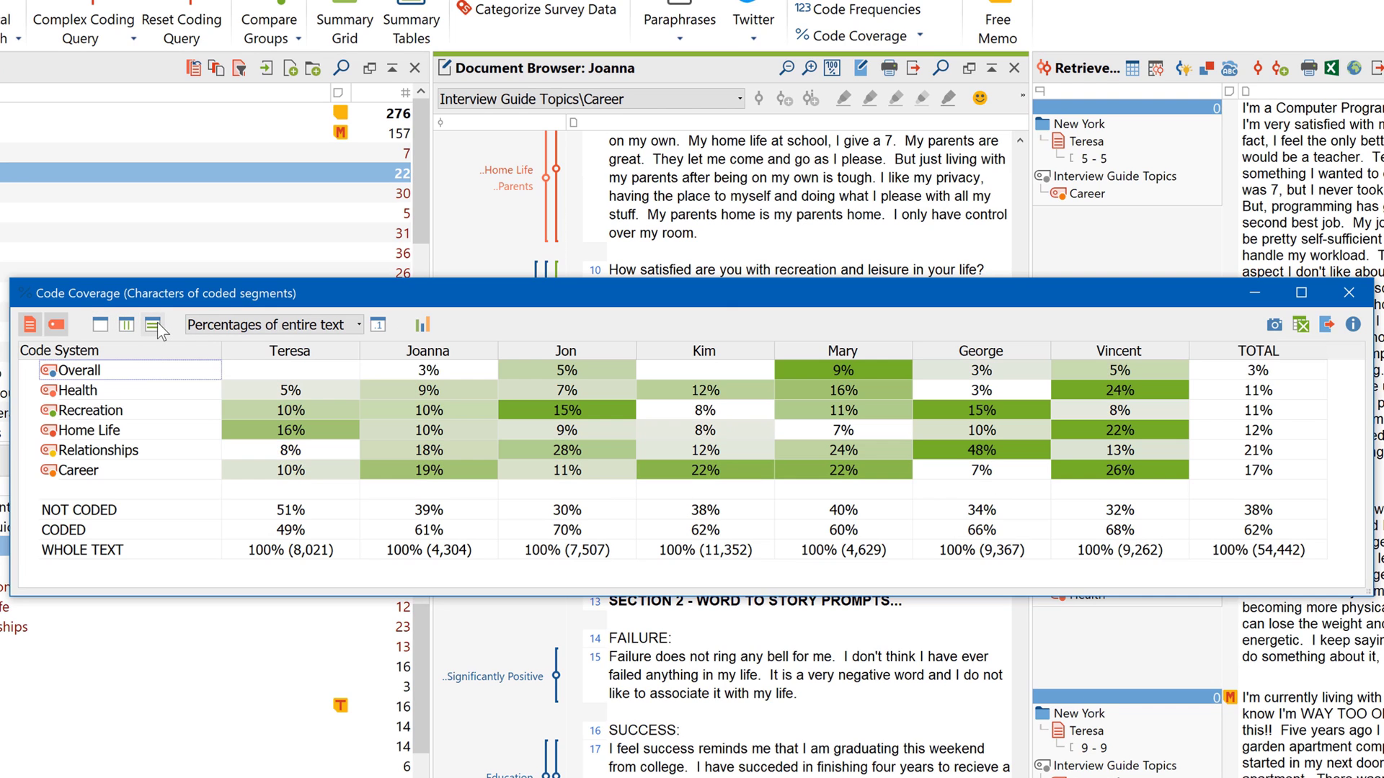
click(249, 327)
click(252, 361)
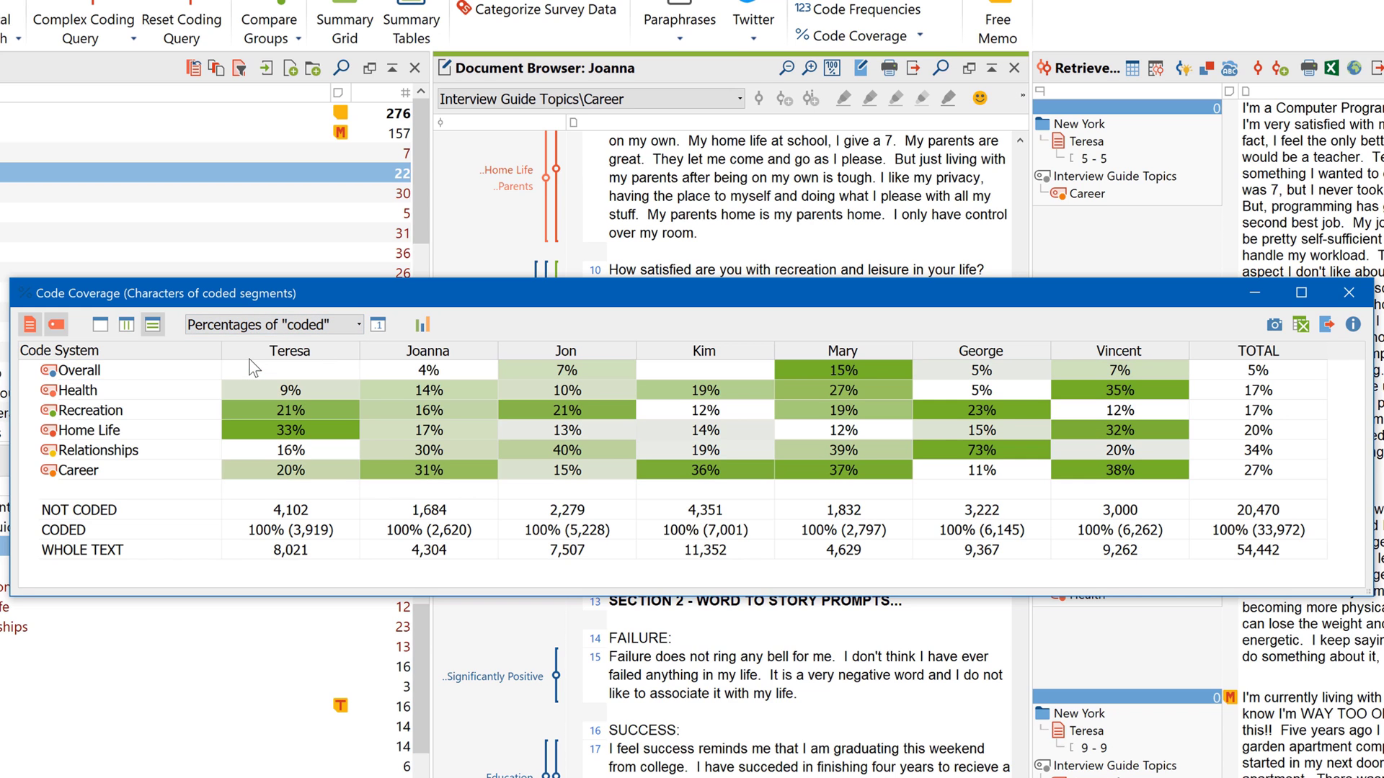
Chart the code coverage percentages as bars for Mary.
click(420, 325)
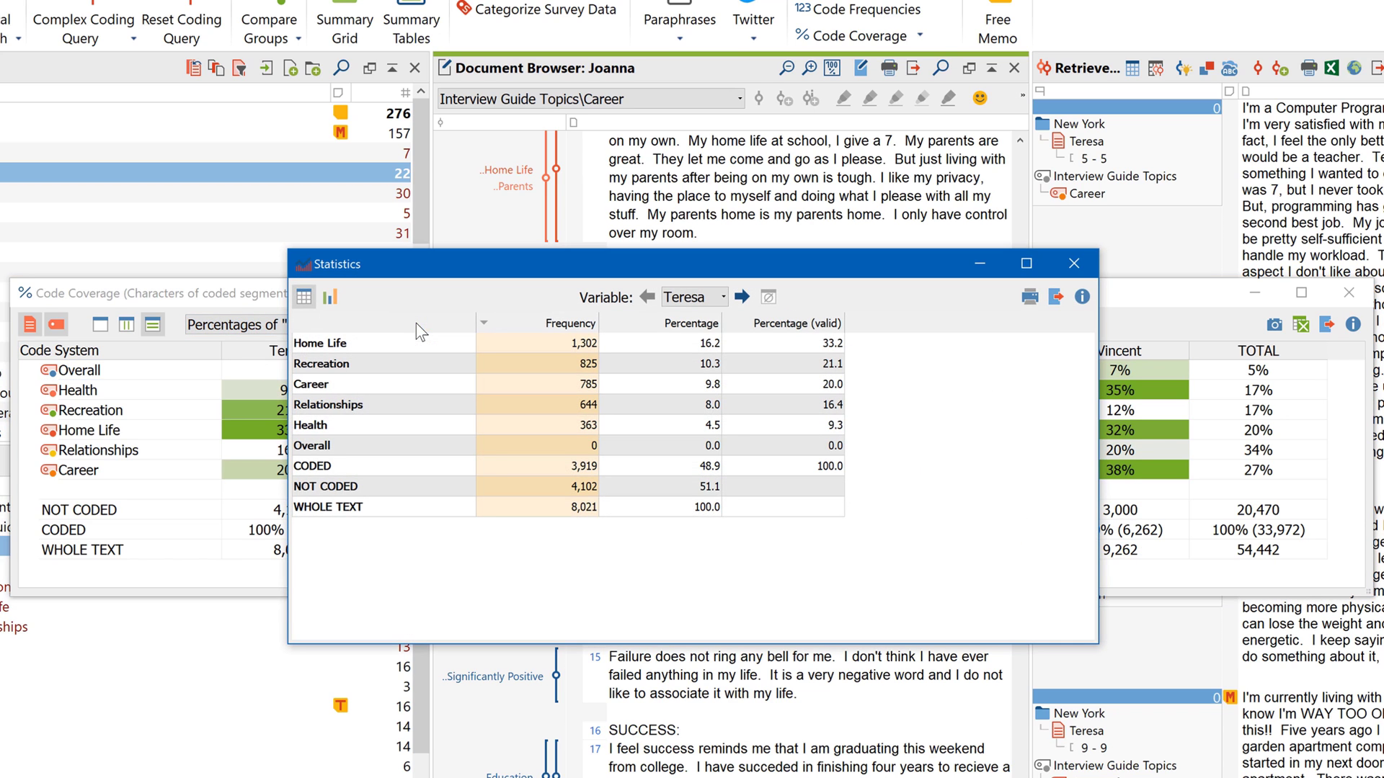
click(330, 297)
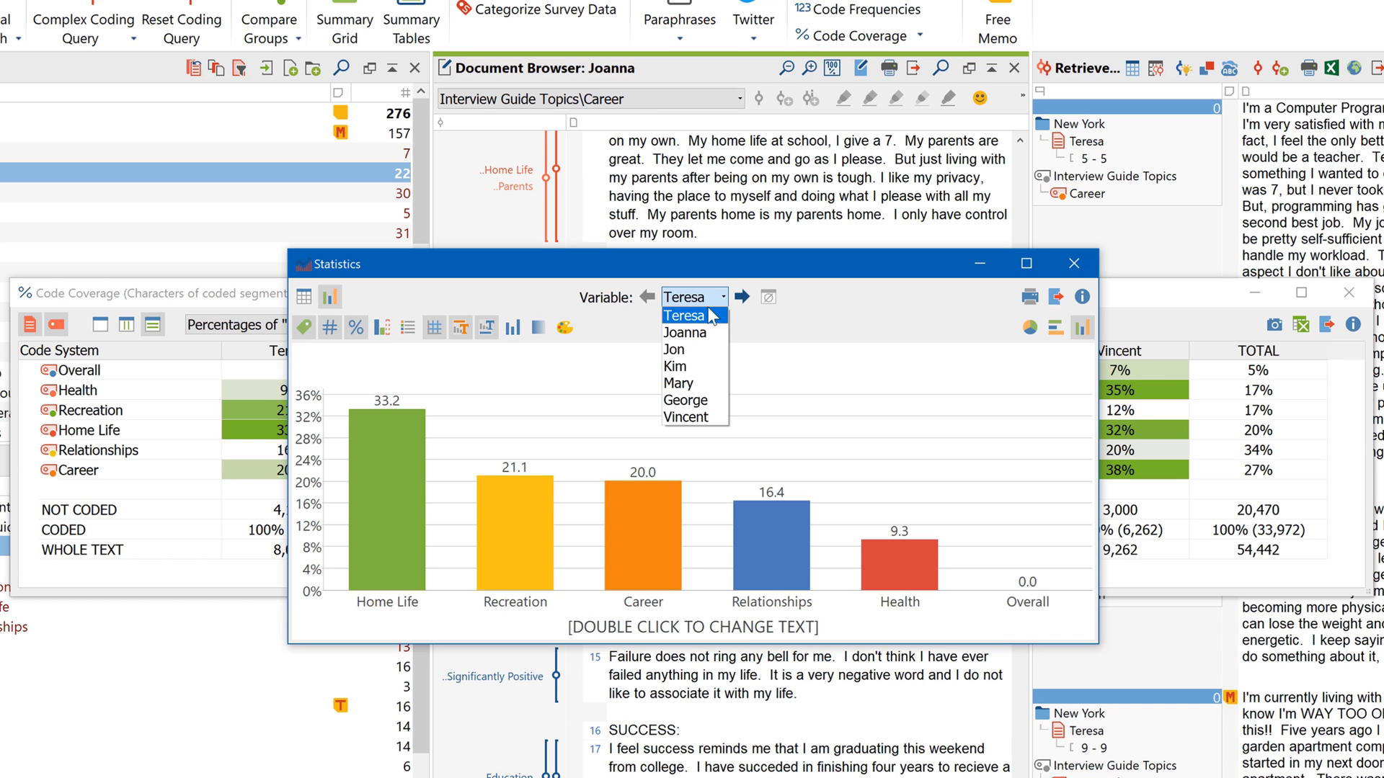
click(706, 382)
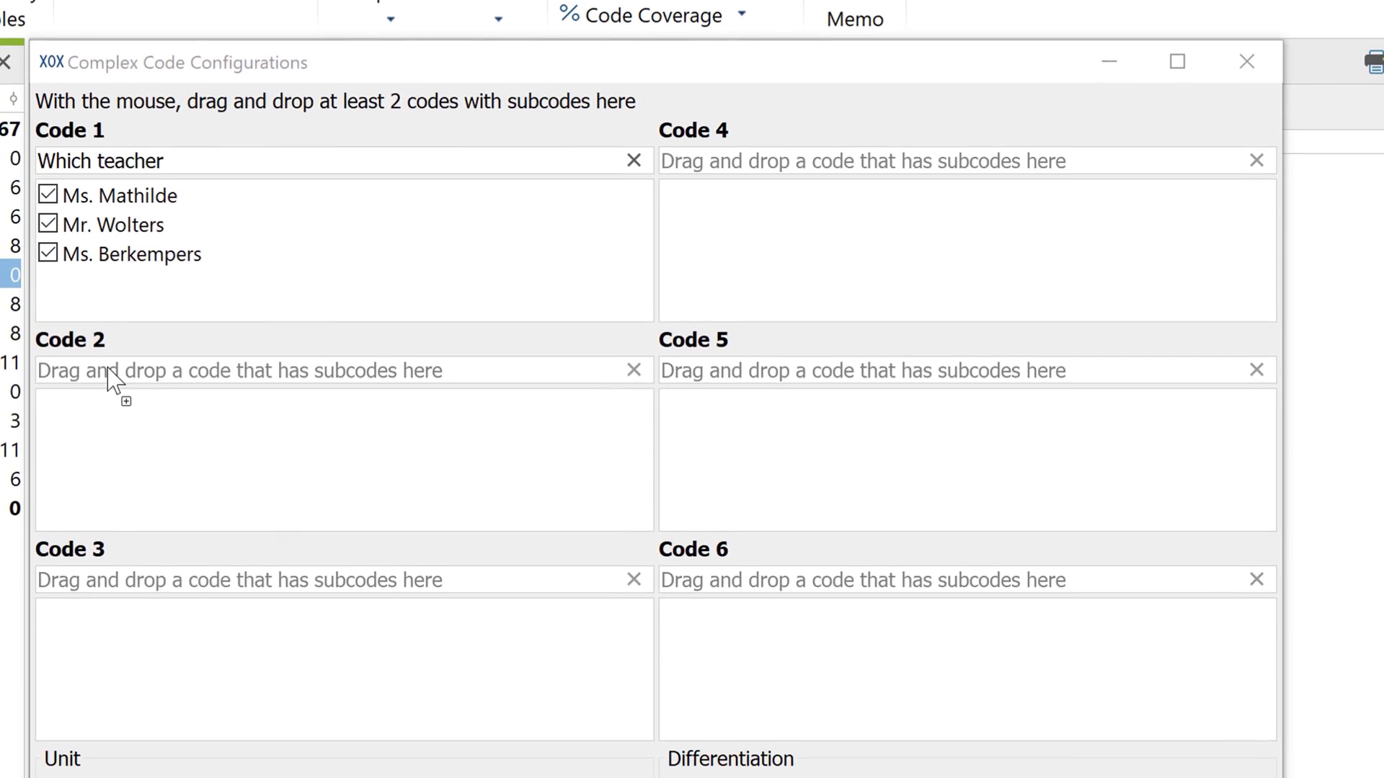
Add the 'plays with whom' and 'what?' codes to the configuration and sort by Day 1.
drag(112, 380, 112, 380)
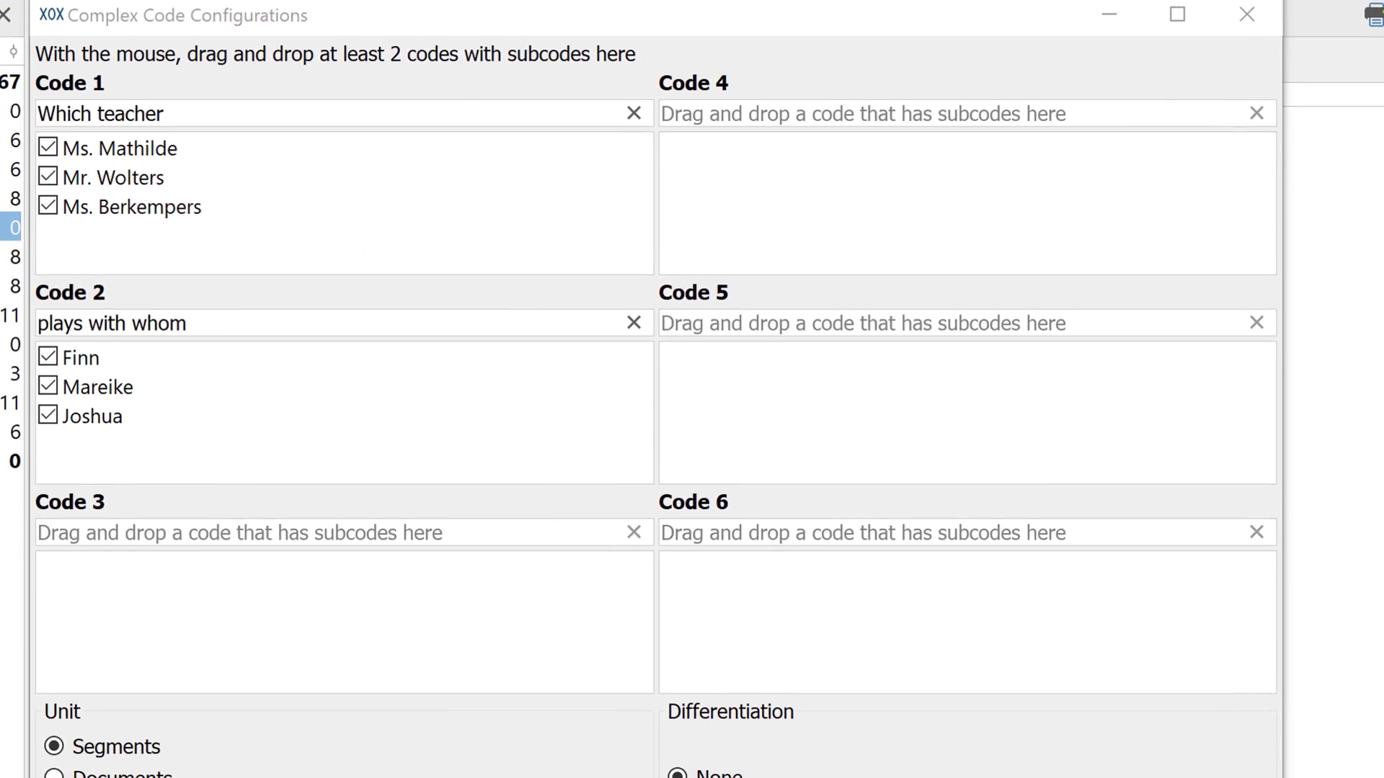
drag(11, 259, 119, 469)
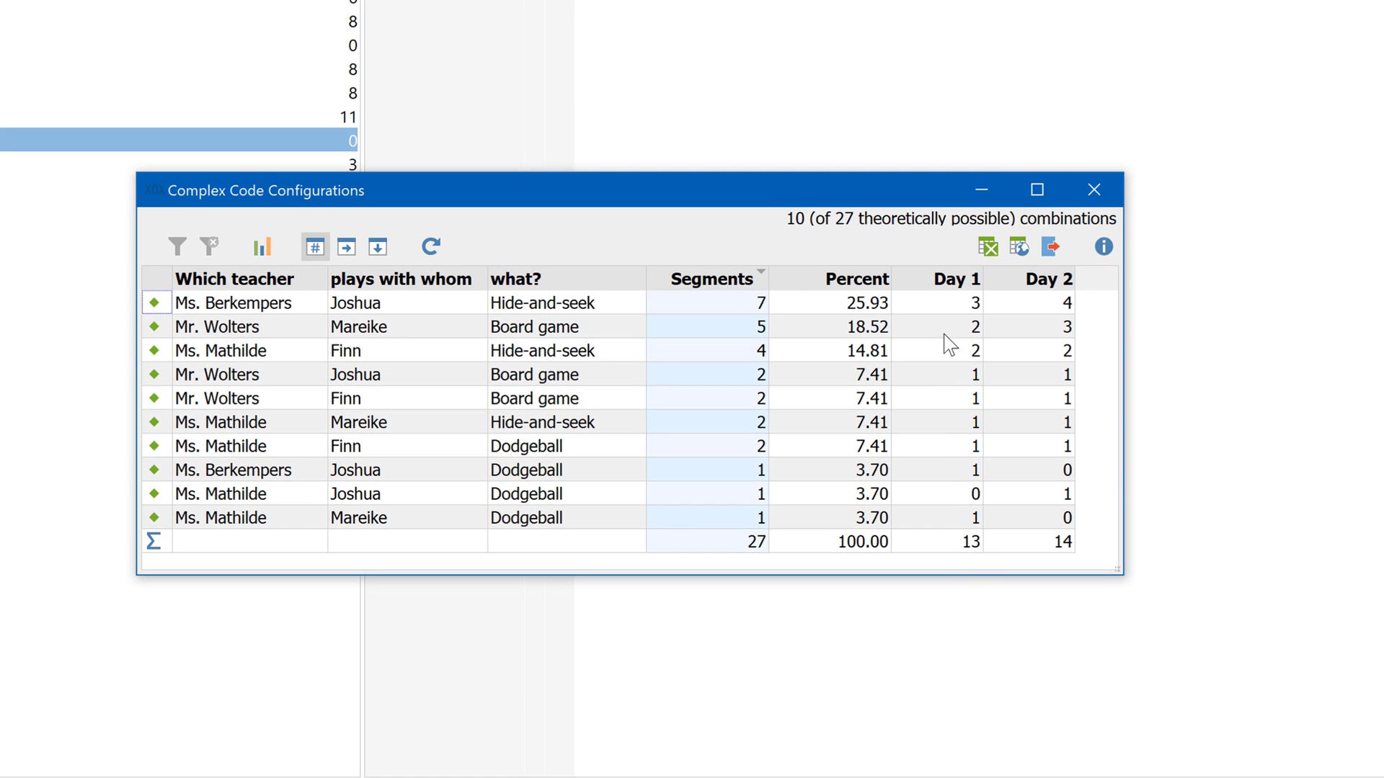
click(942, 281)
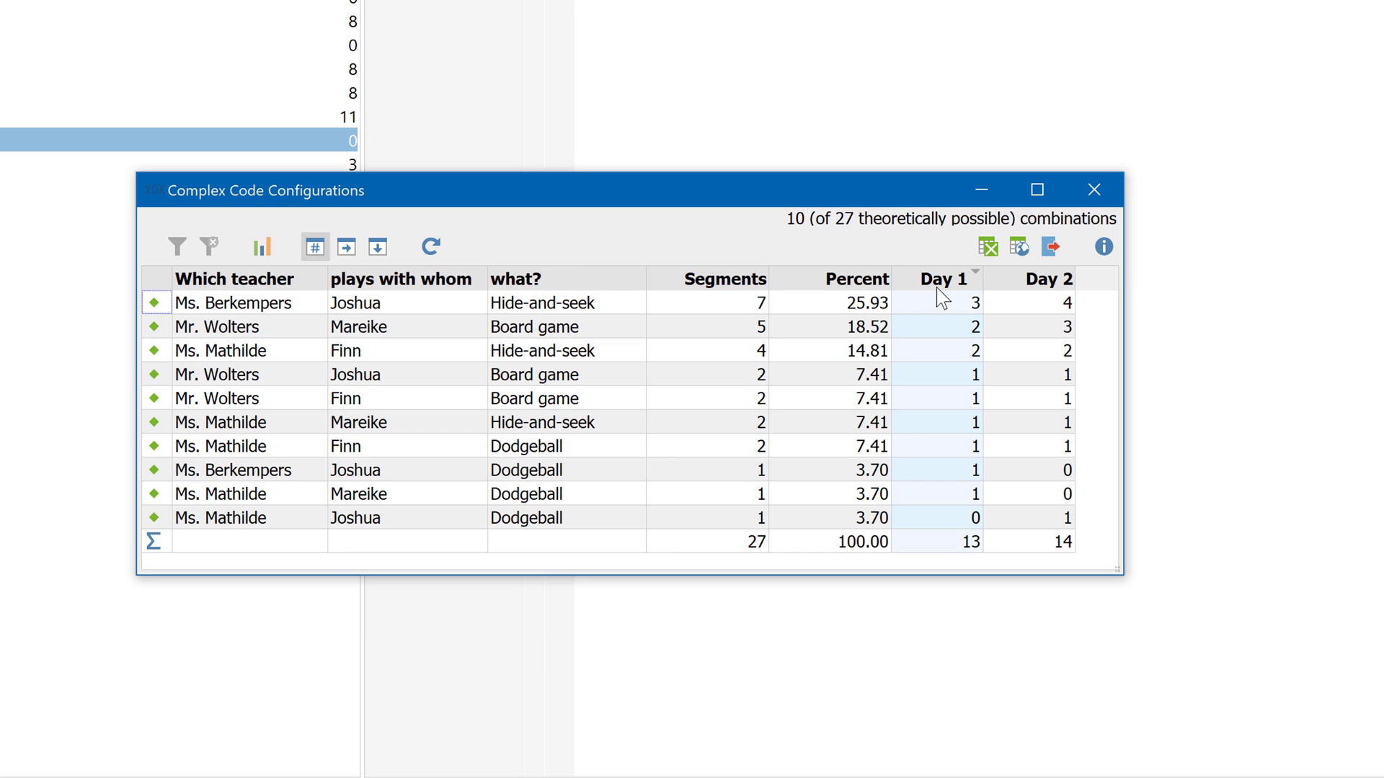
Show day columns as percentages and chart the configuration frequencies as bars.
click(348, 248)
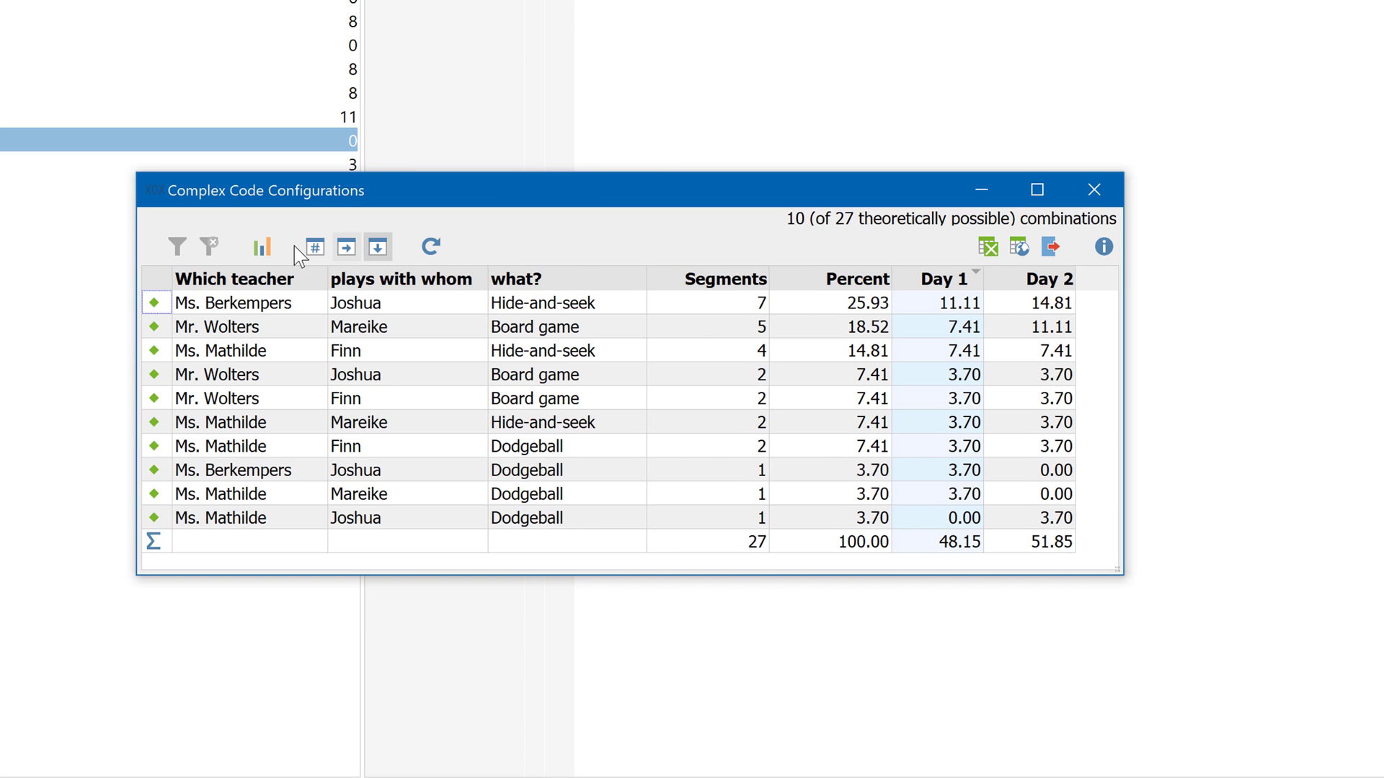
click(265, 249)
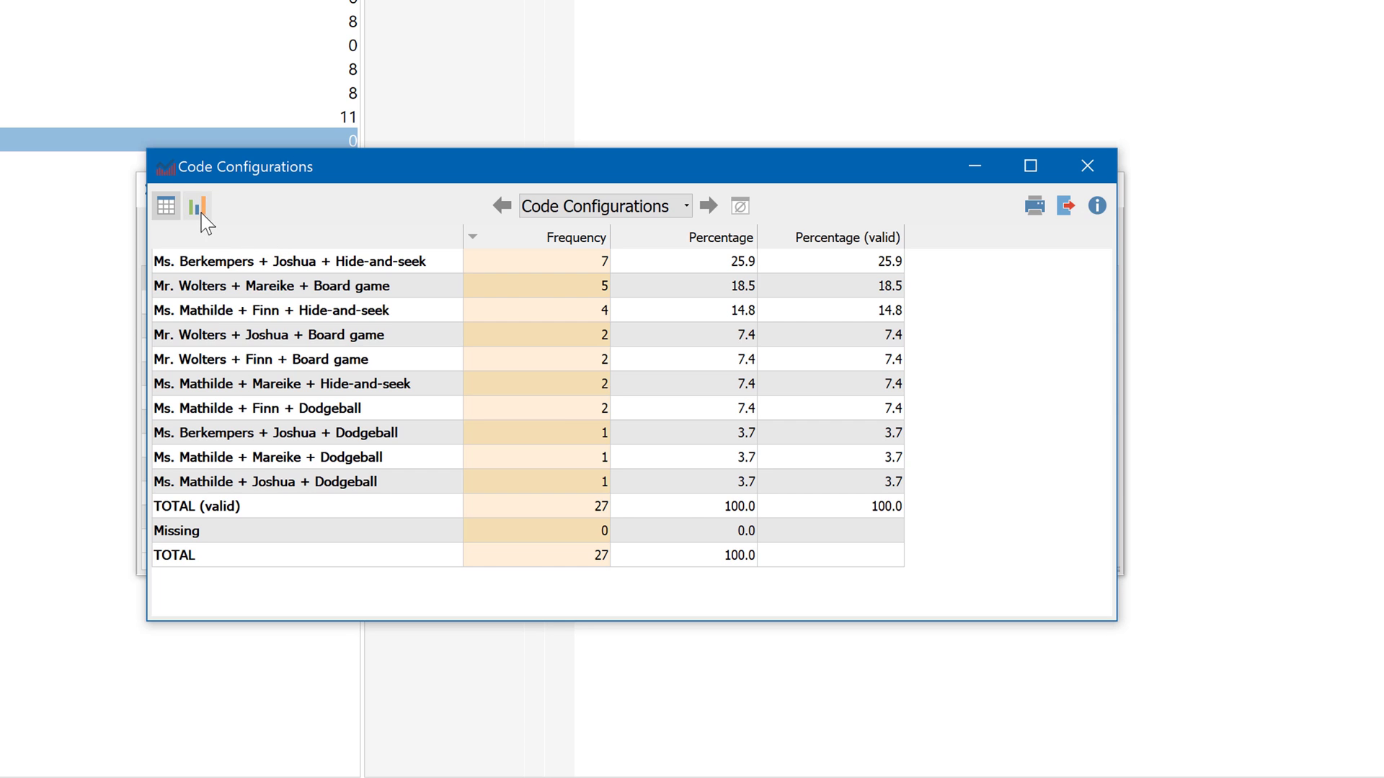
click(198, 208)
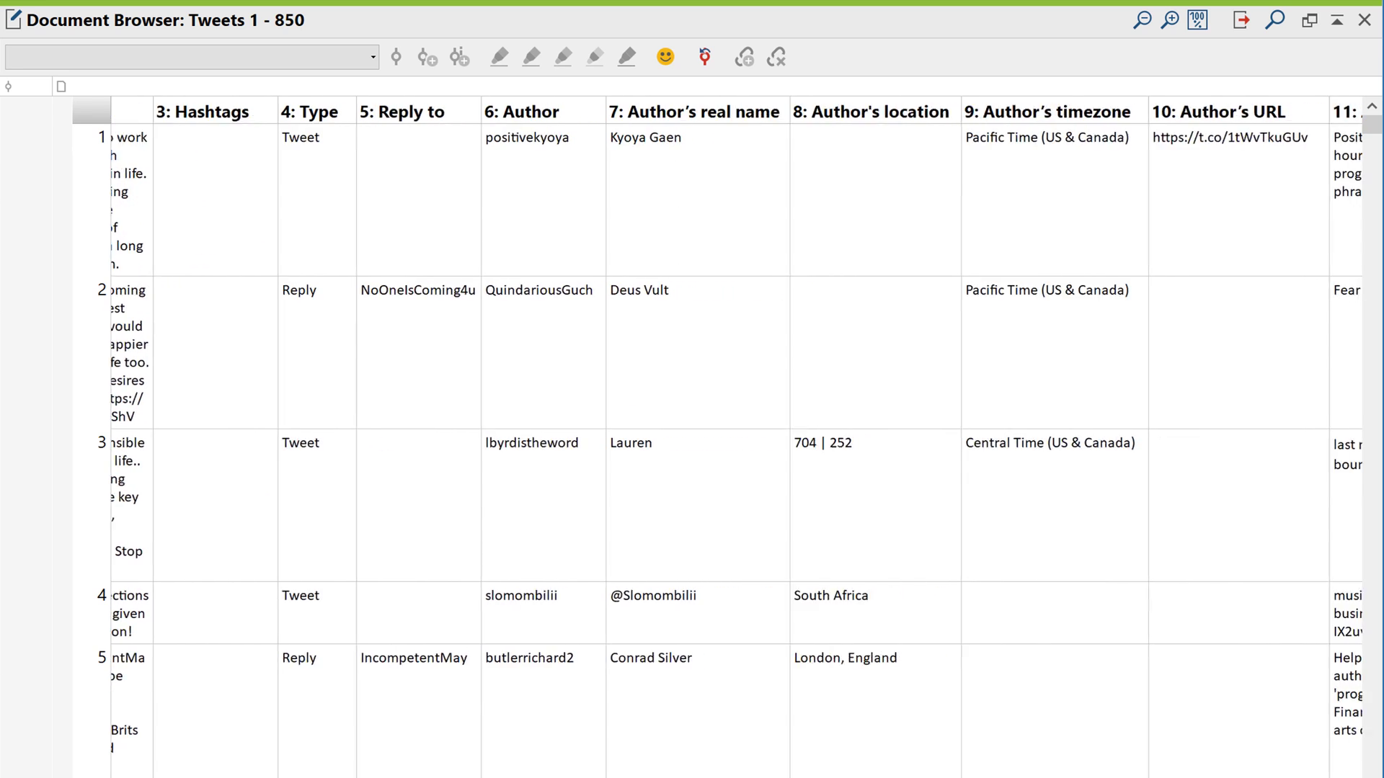
Scroll through the 850 imported tweets with their authors, dates and types.
scroll(736, 432, right, 2)
scroll(735, 432, right, 2)
scroll(735, 433, right, 2)
scroll(735, 432, right, 2)
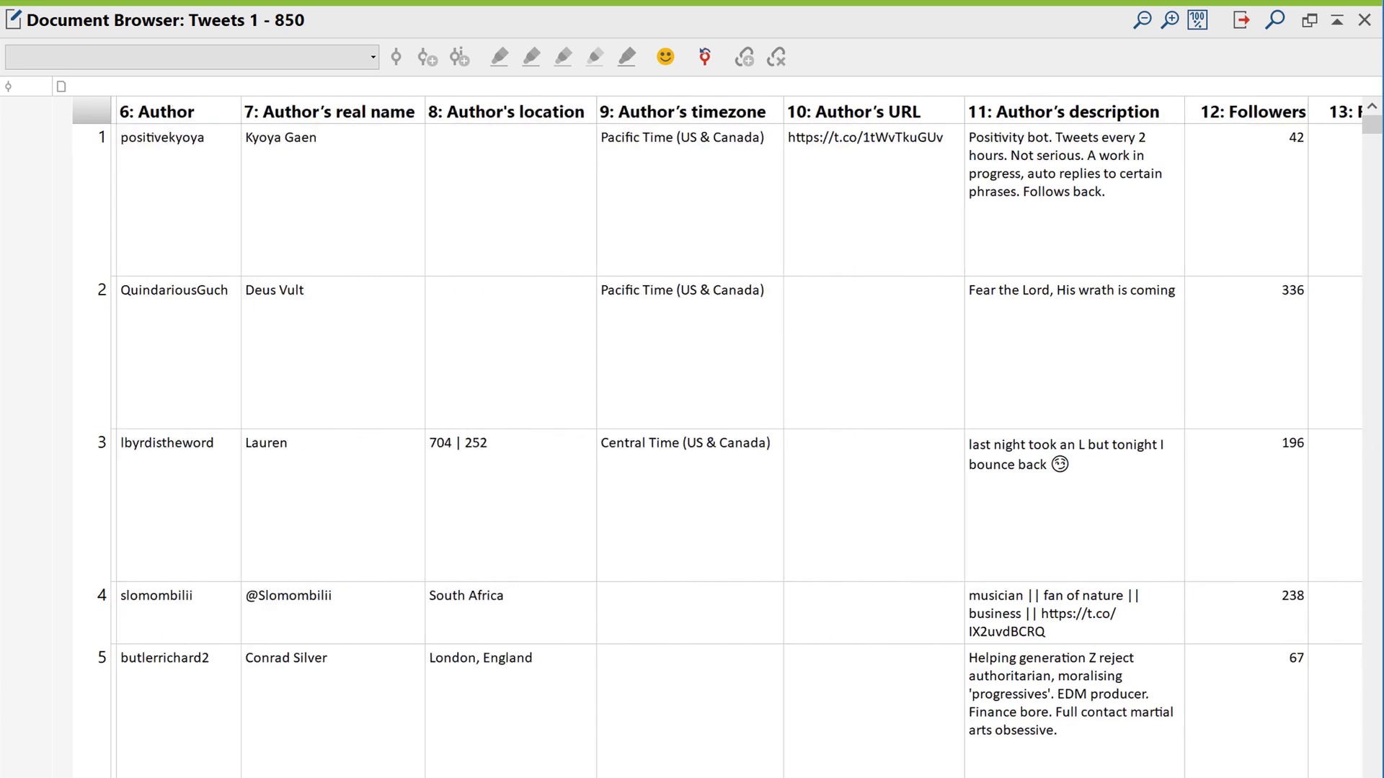
scroll(735, 433, right, 2)
scroll(735, 433, right, 2)
scroll(735, 432, right, 2)
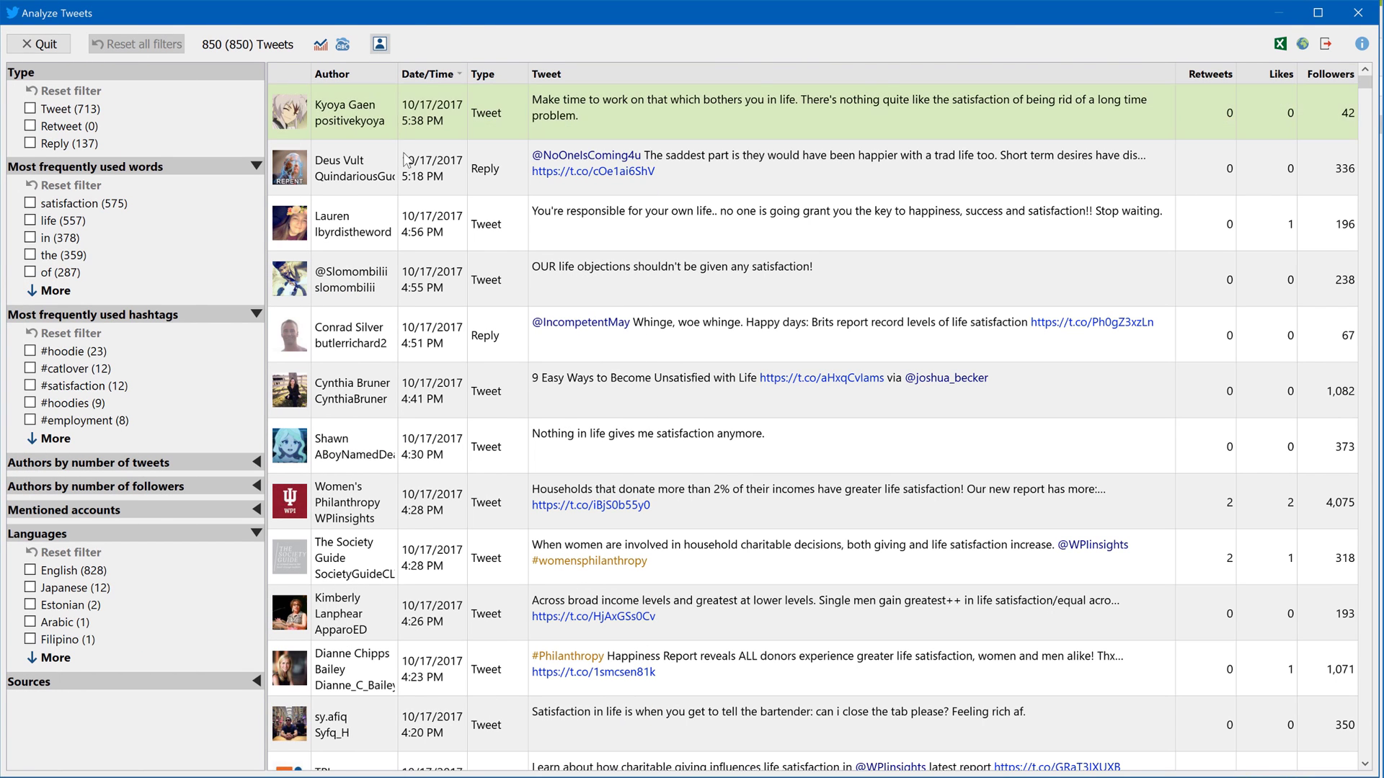
scroll(425, 167, down, 3)
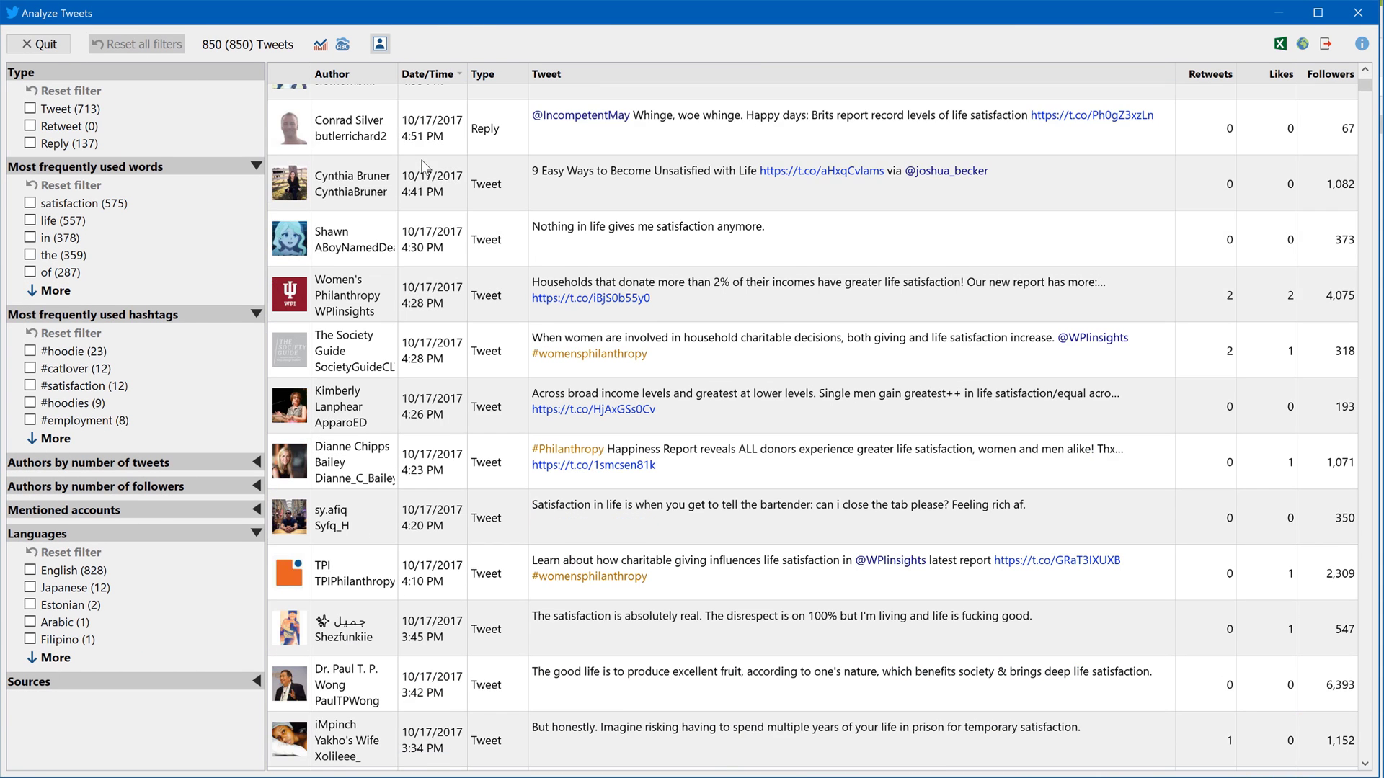
scroll(425, 167, down, 4)
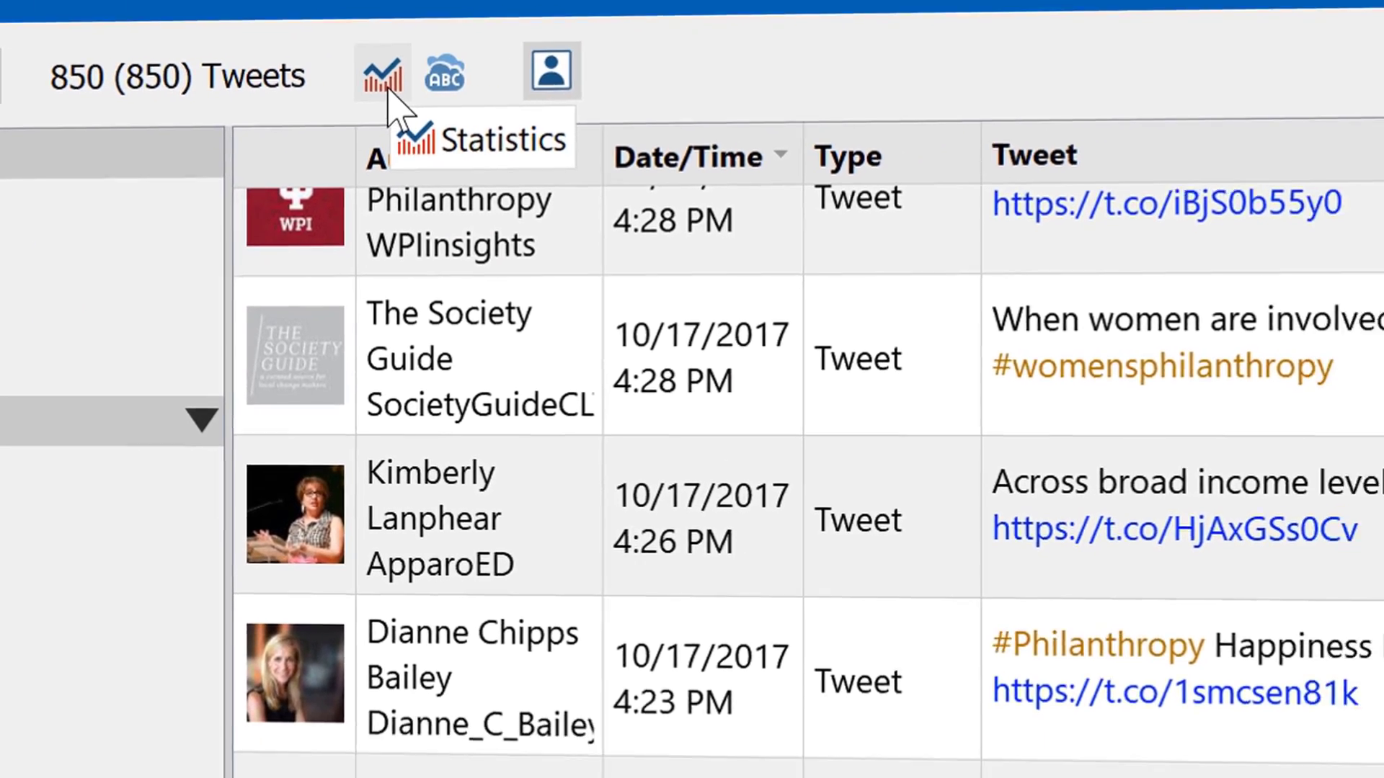
Chart the tweet statistics, switching from weekday to time-of-day breakdown.
click(531, 68)
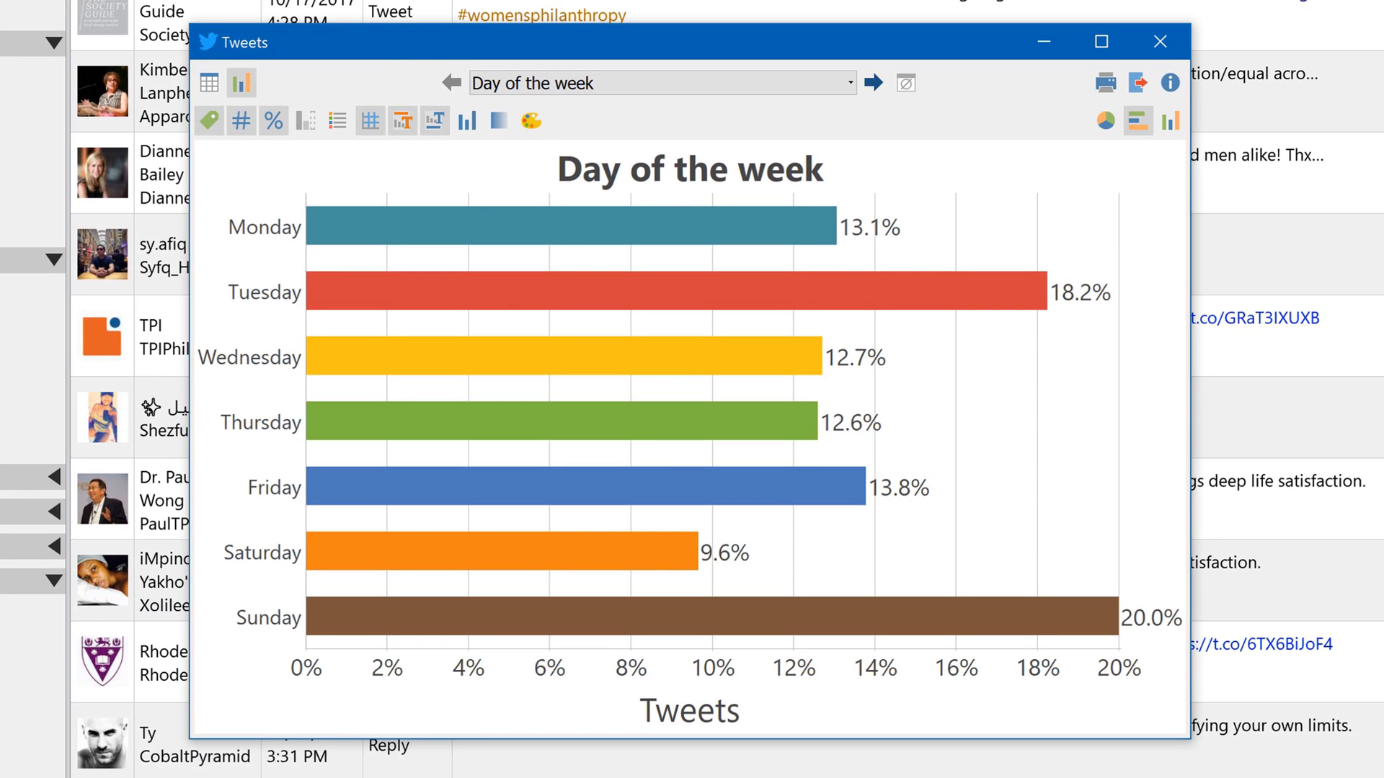
click(500, 80)
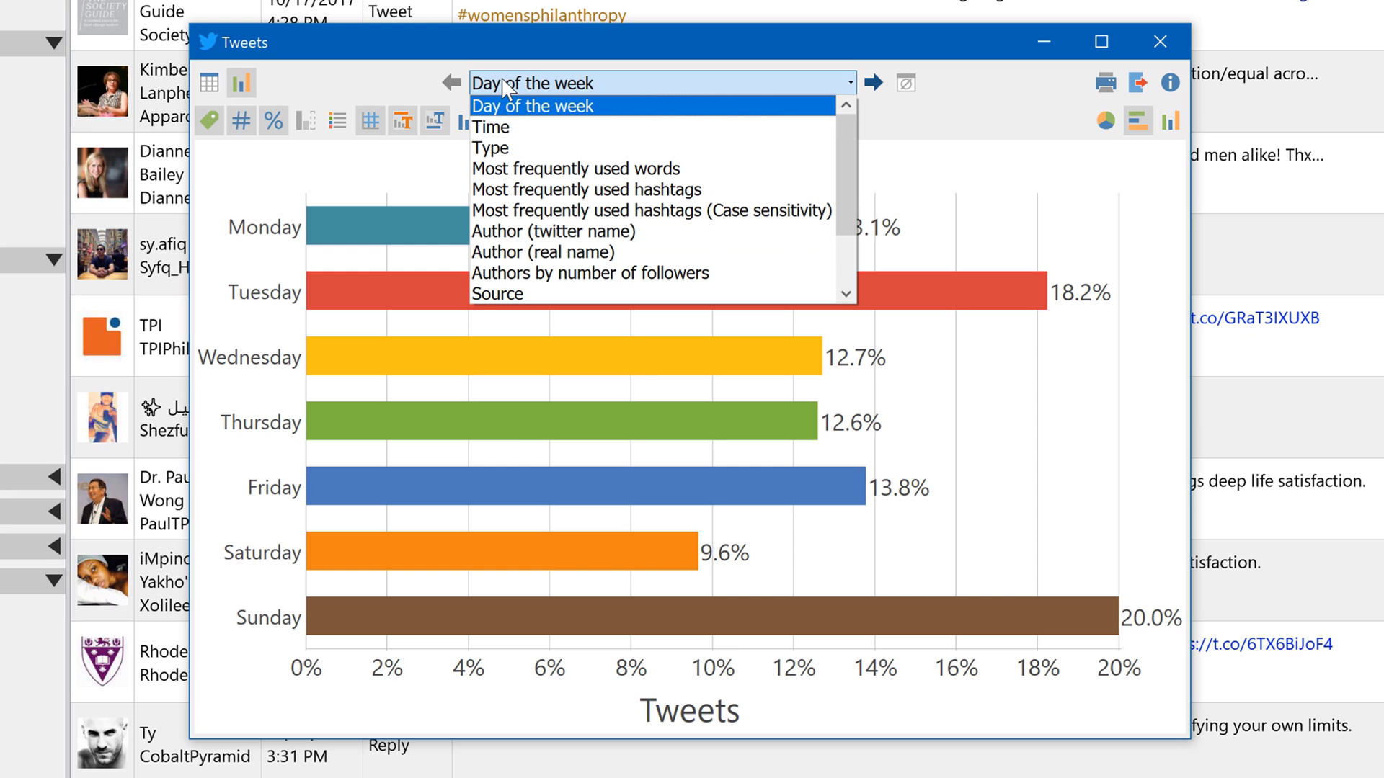
click(497, 127)
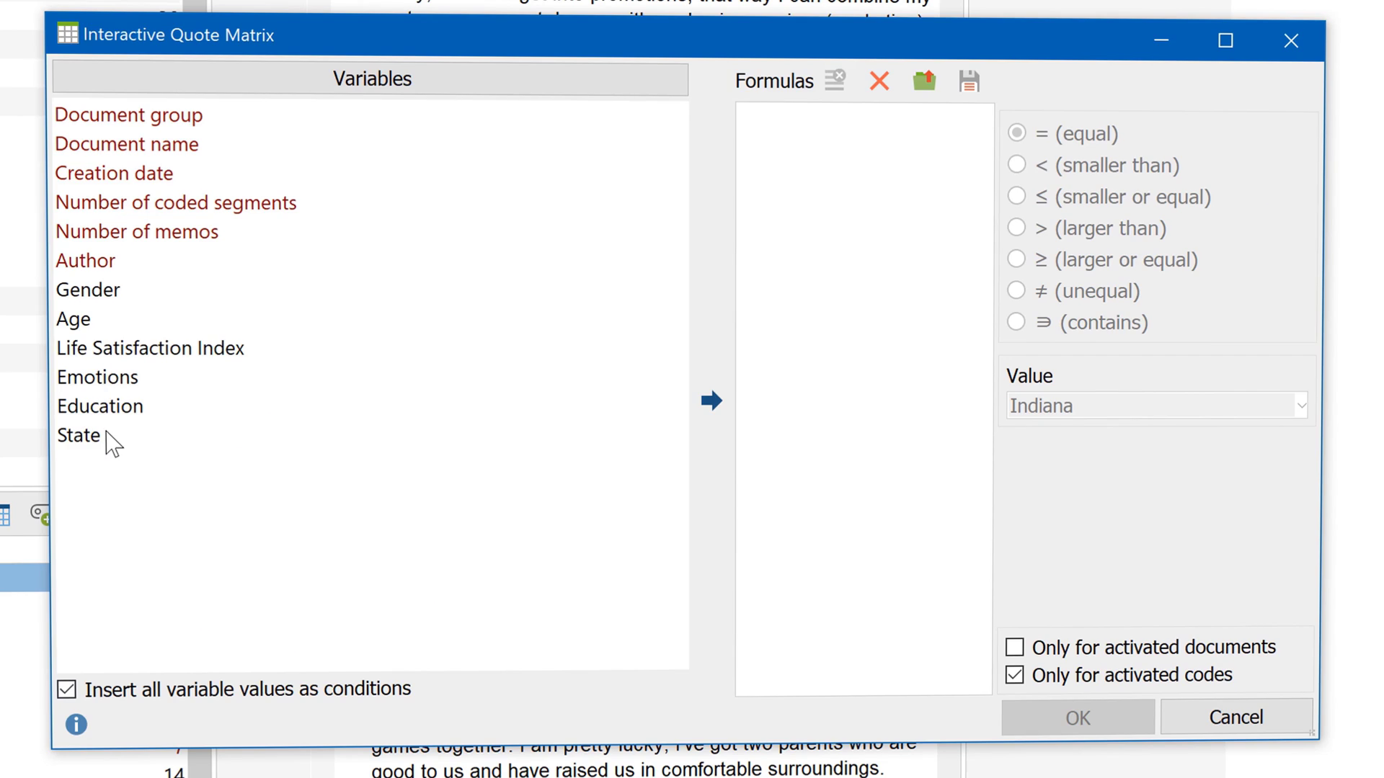
Build a New York vs. Indiana quote matrix and compare Health, Recreation and Home Life segments.
double_click(107, 435)
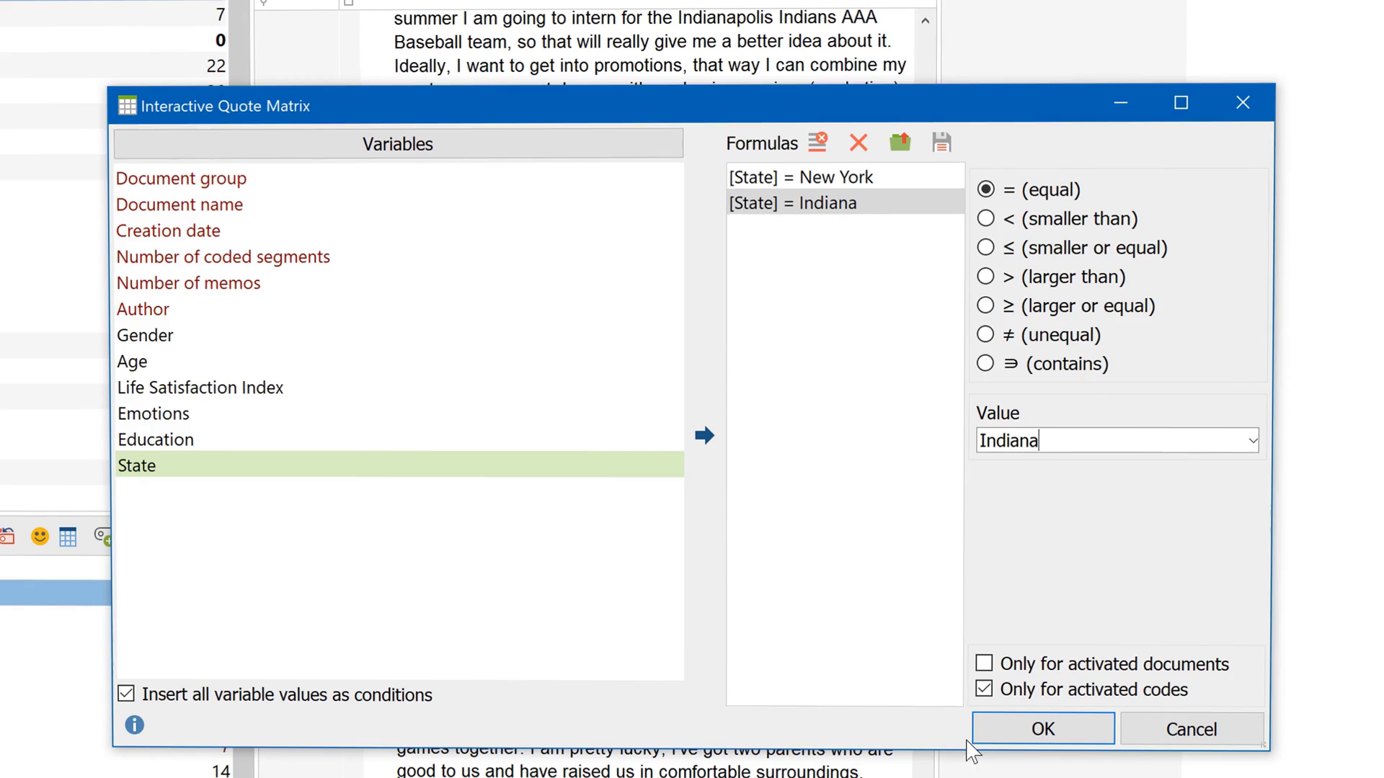
click(1012, 746)
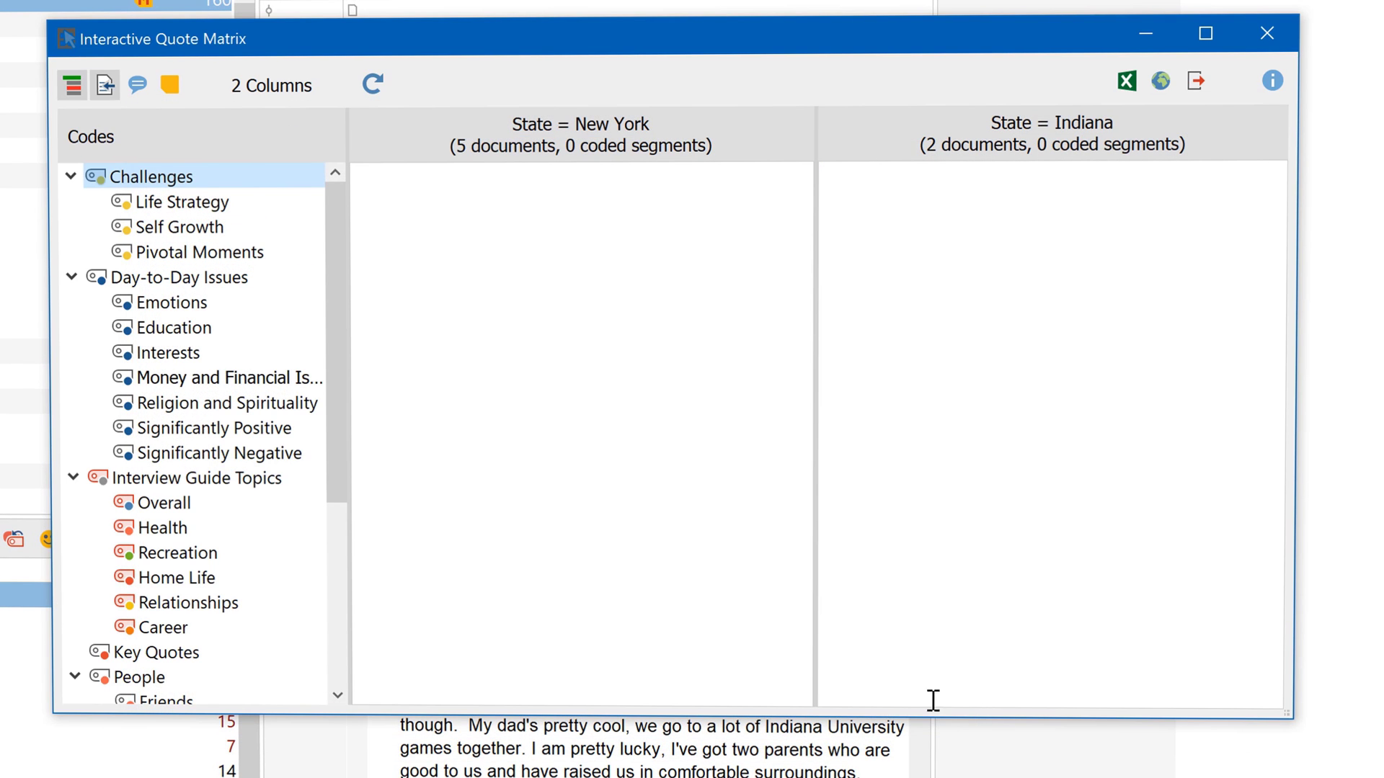
click(251, 535)
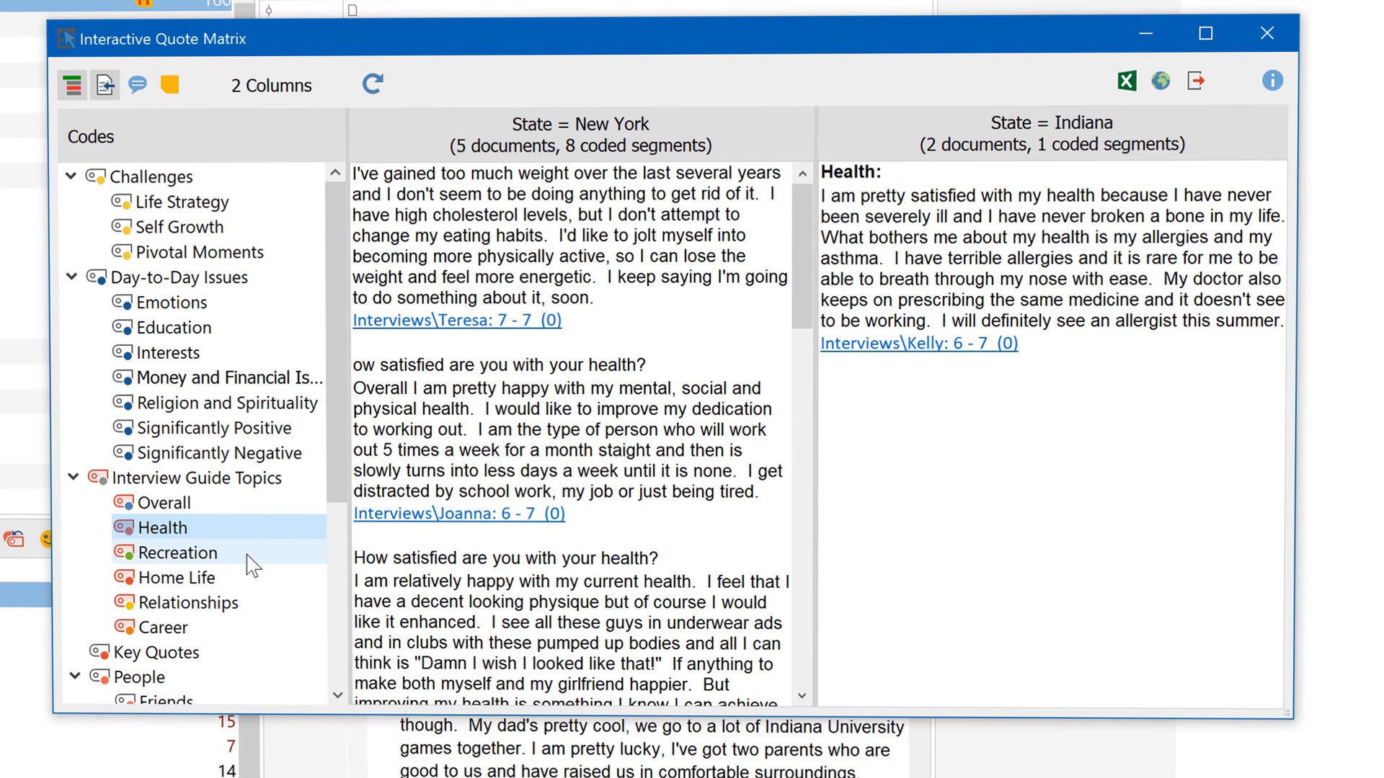
click(252, 558)
click(247, 584)
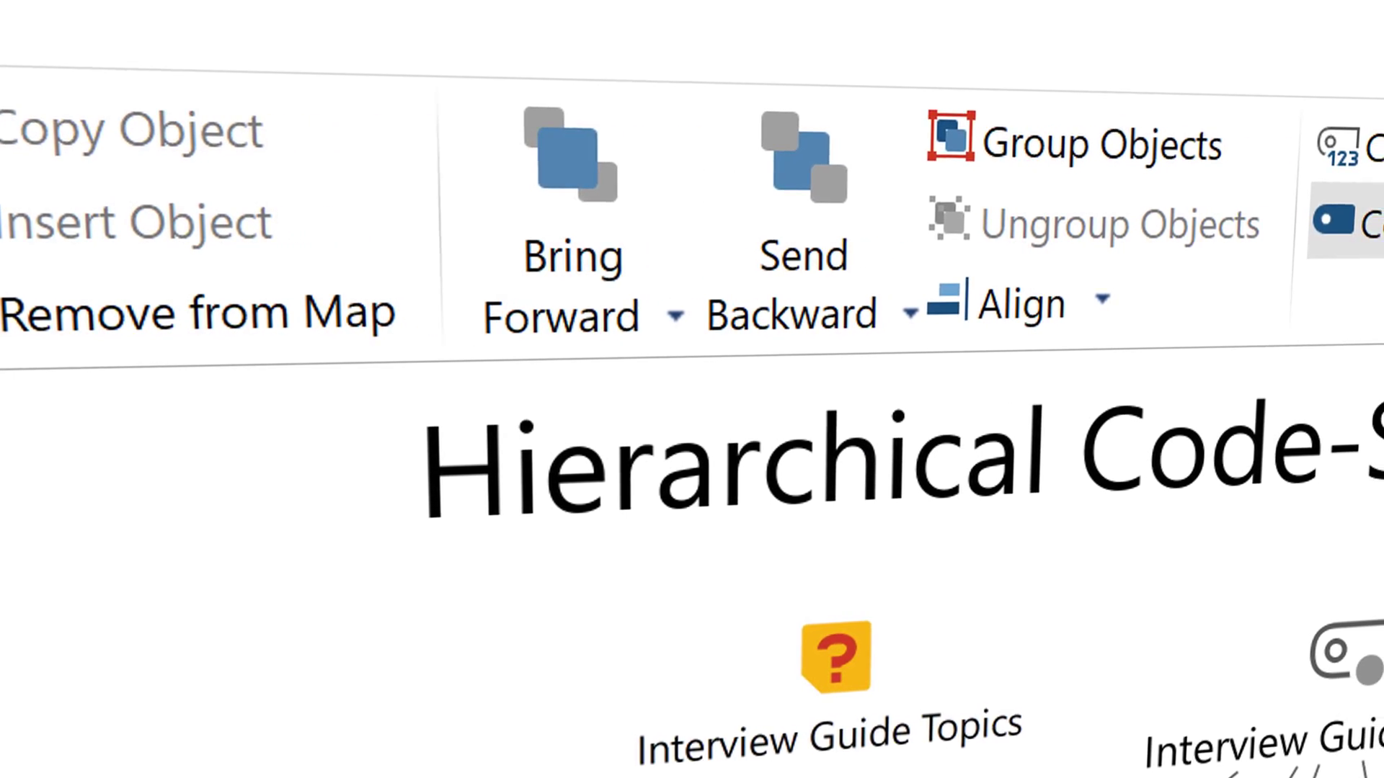
Label the map node with its coded segment text, then enlarge, thin-border and recolour the arrow.
click(969, 306)
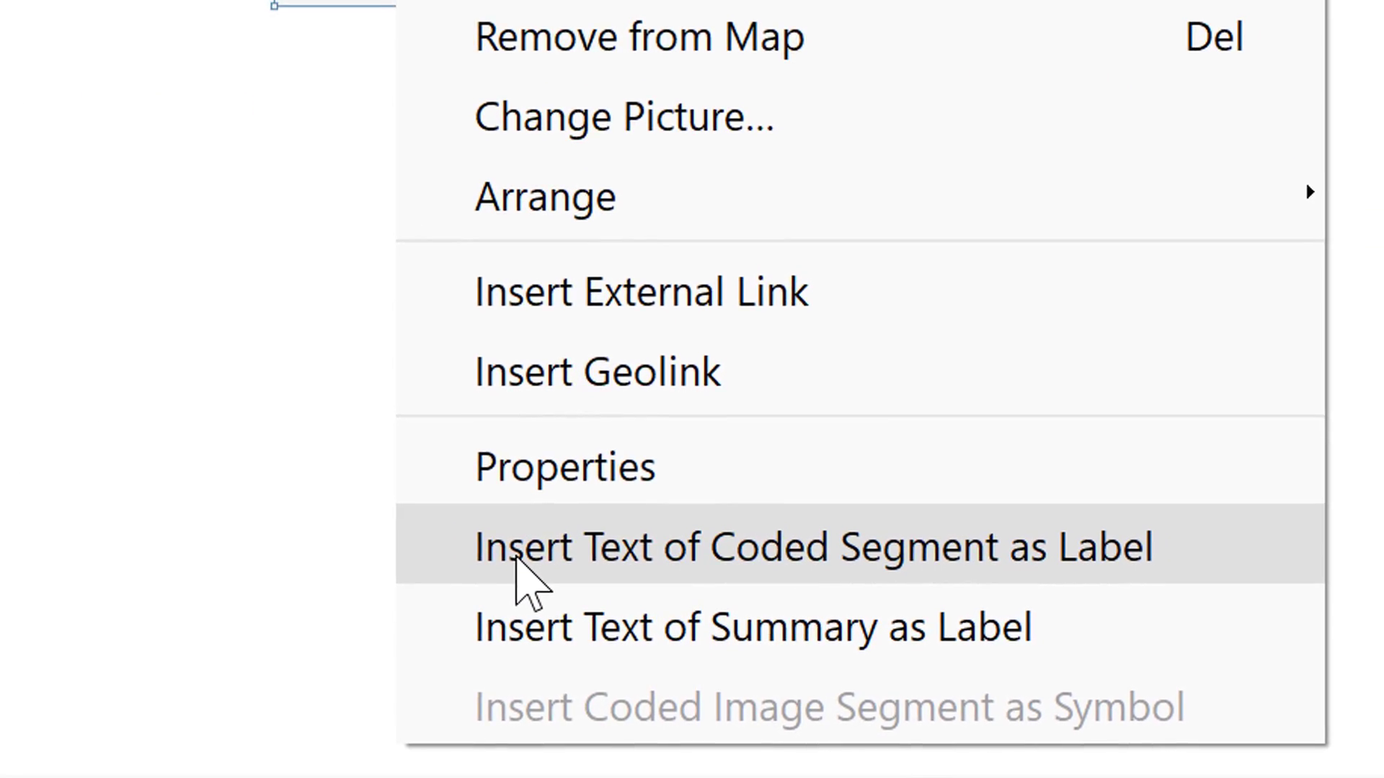
click(532, 590)
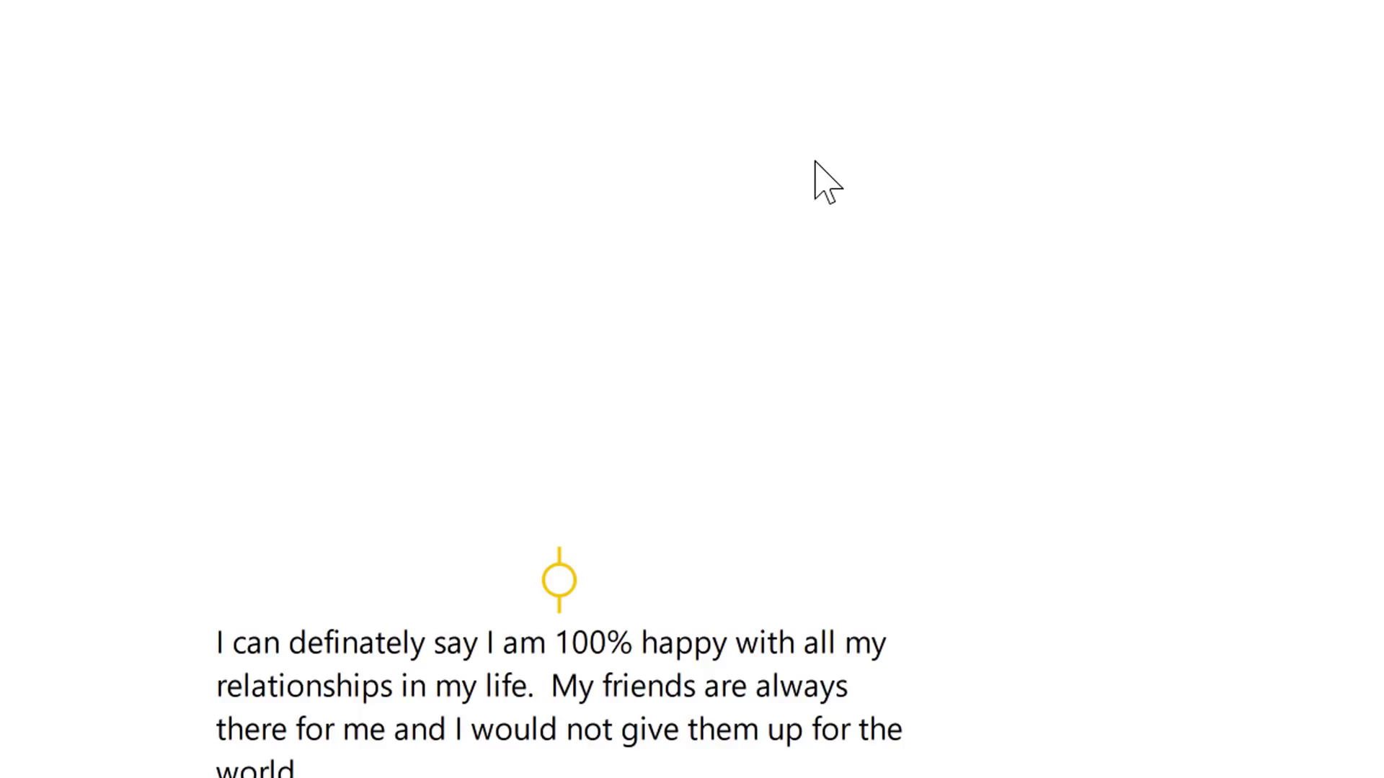
drag(118, 316, 230, 432)
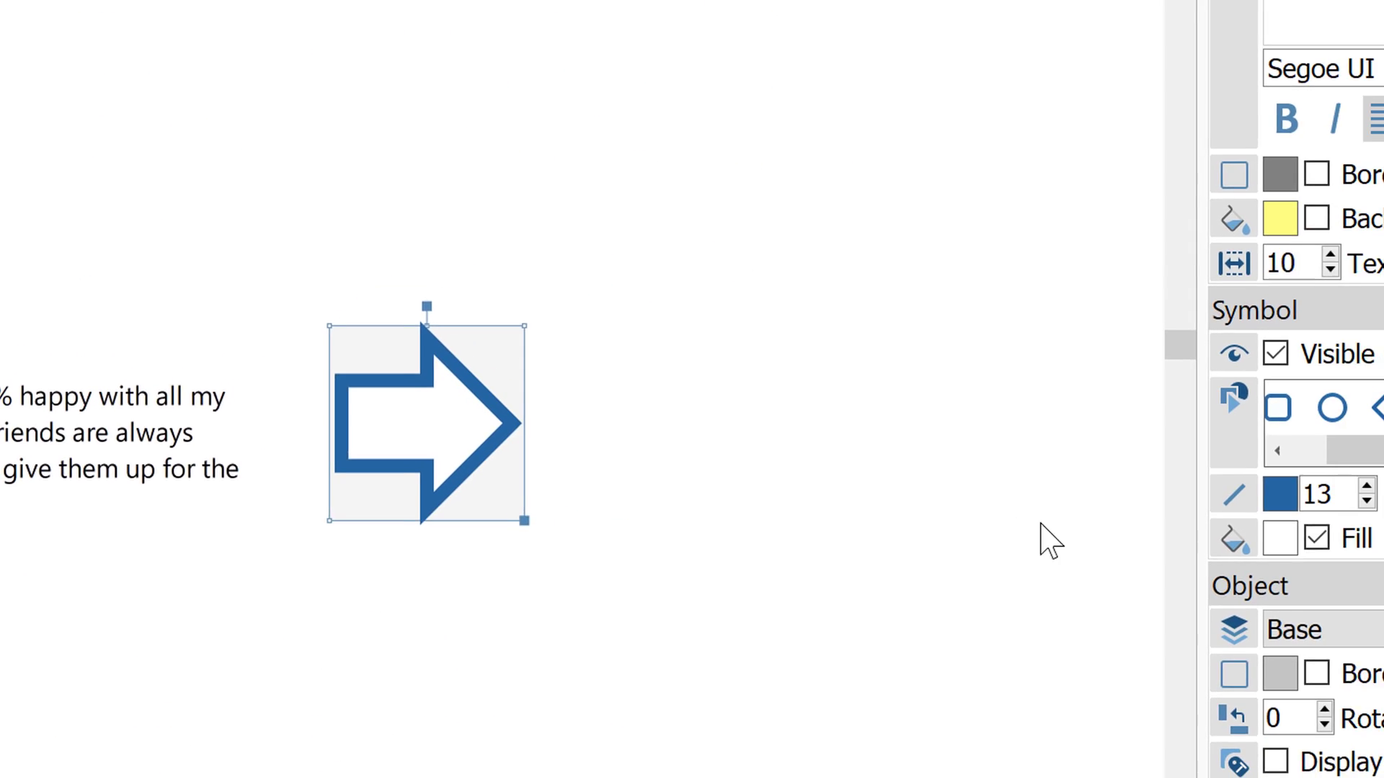
click(1049, 516)
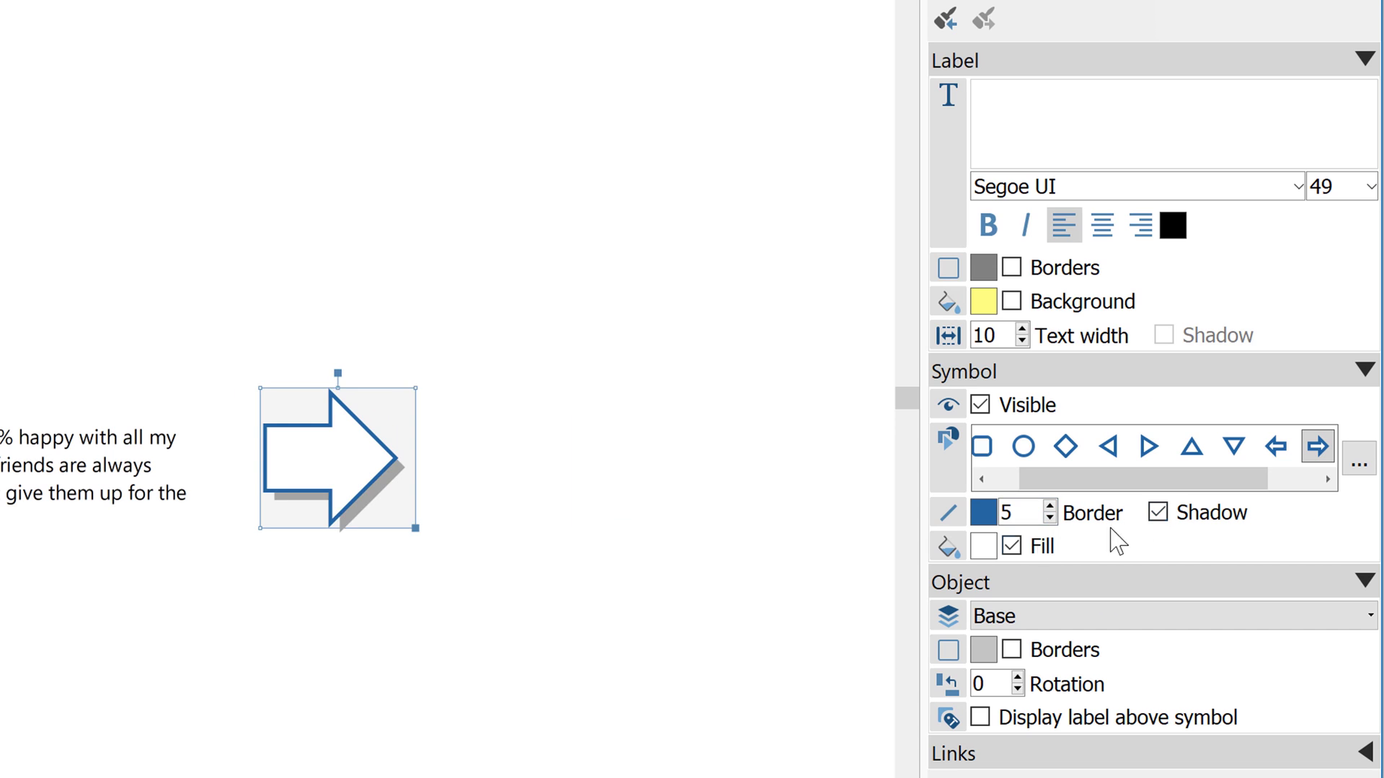
click(983, 546)
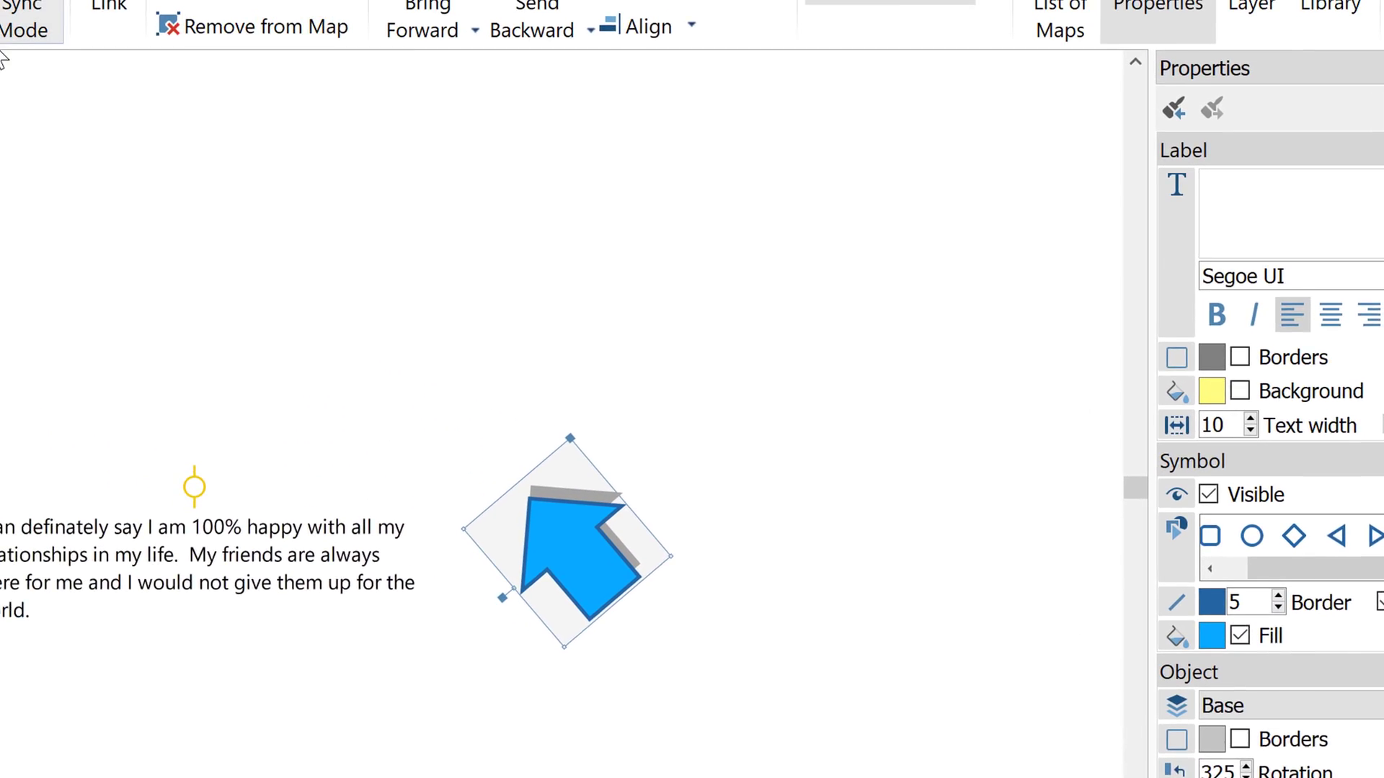
click(93, 84)
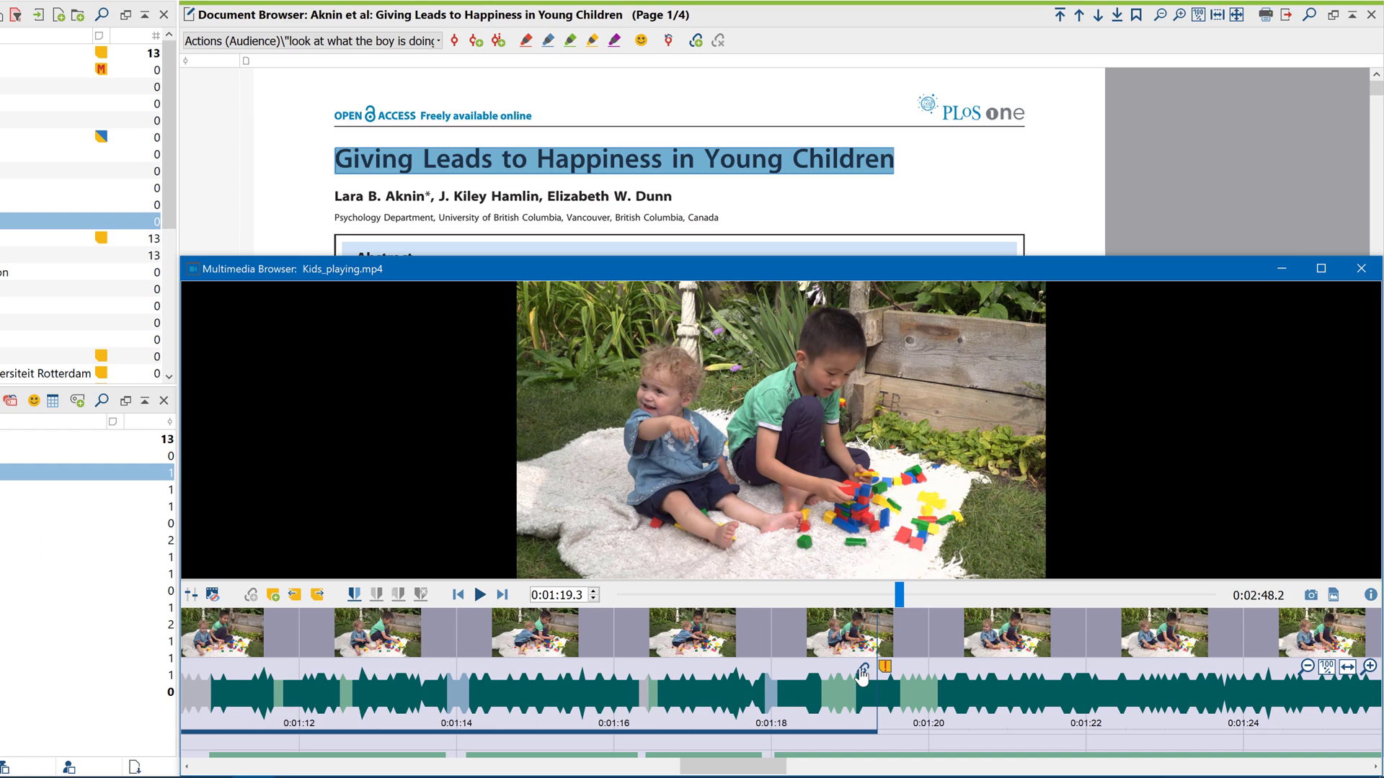
Minimize the kids-playing video so the 'Giving Leads to Happiness' article shows.
click(1277, 271)
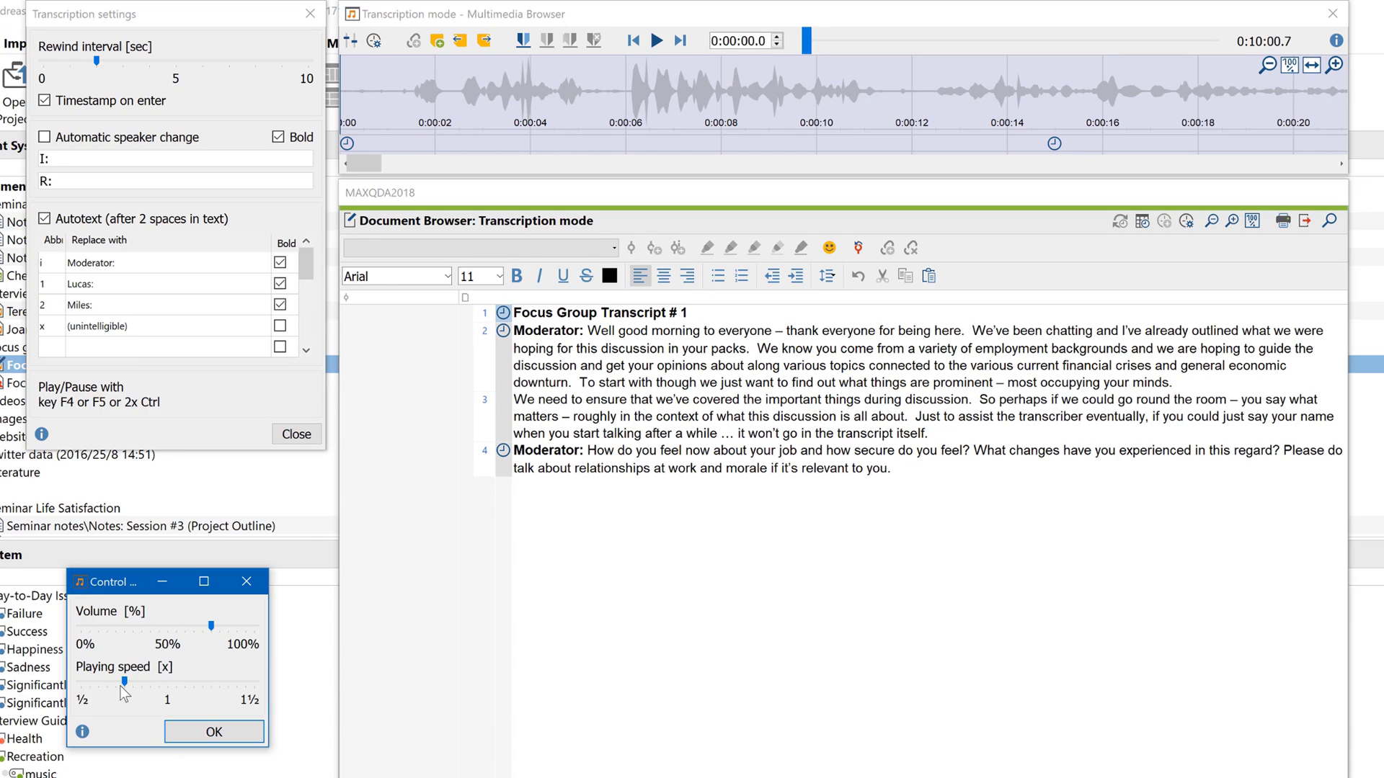
Apply playback settings, add Miles' 'Now you got me curious...' line and start a Lisa paragraph.
click(188, 737)
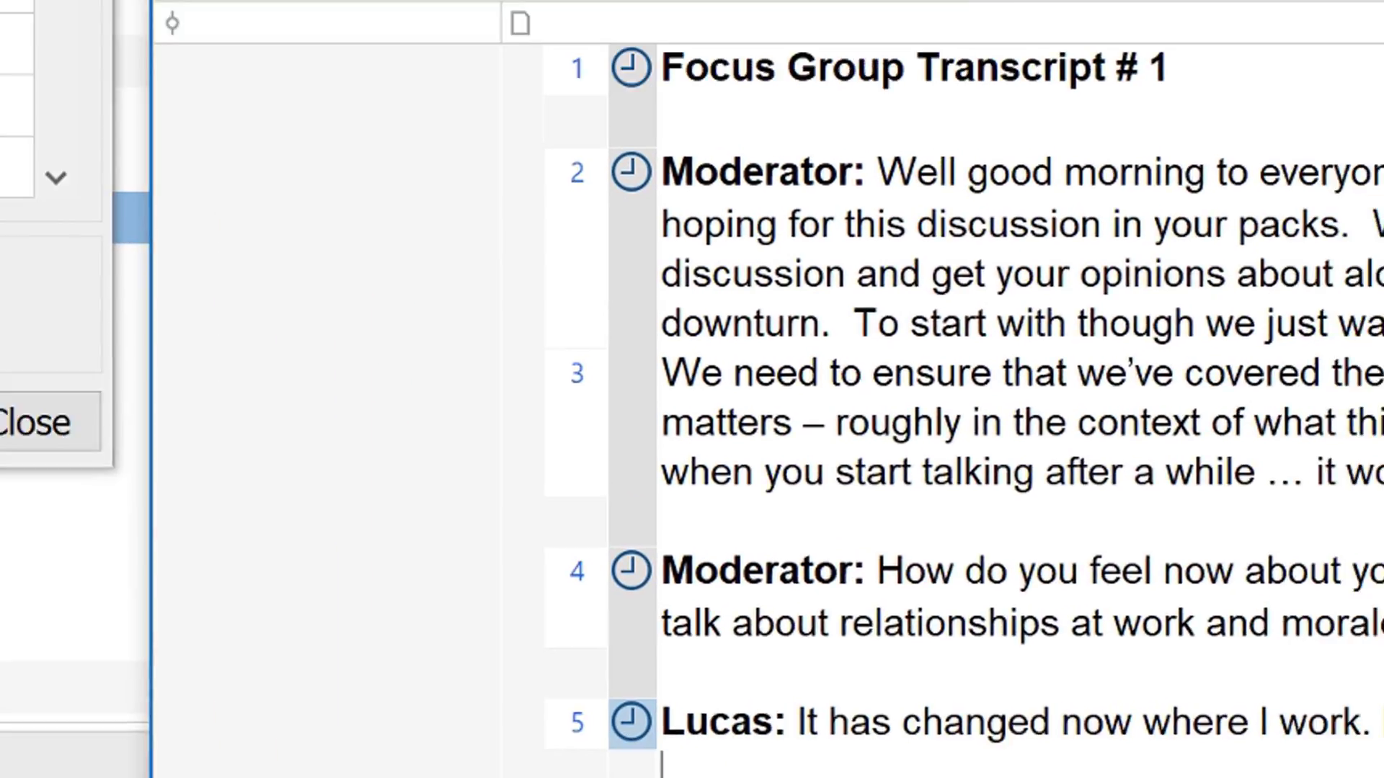
text(2 Now y)
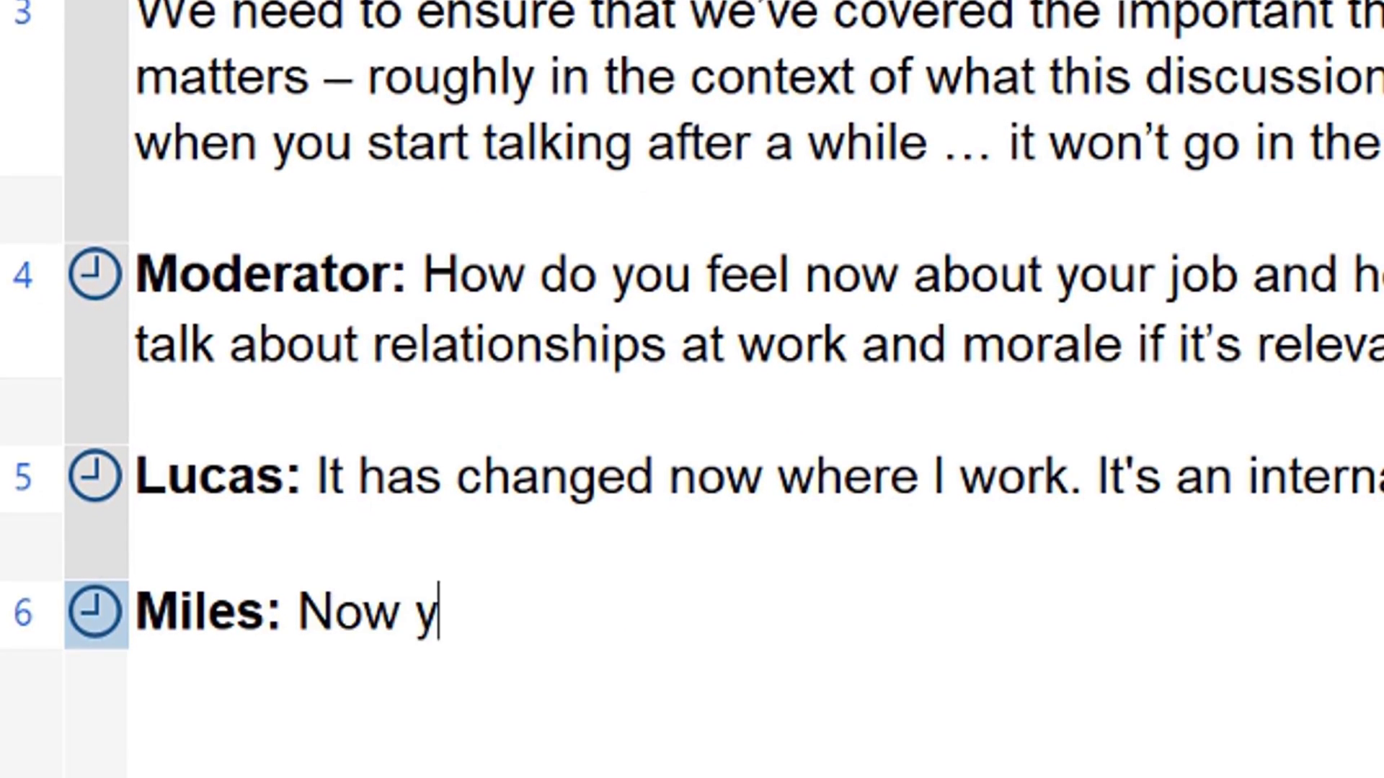
text(ou got me curious...)
key(Return)
text(3)
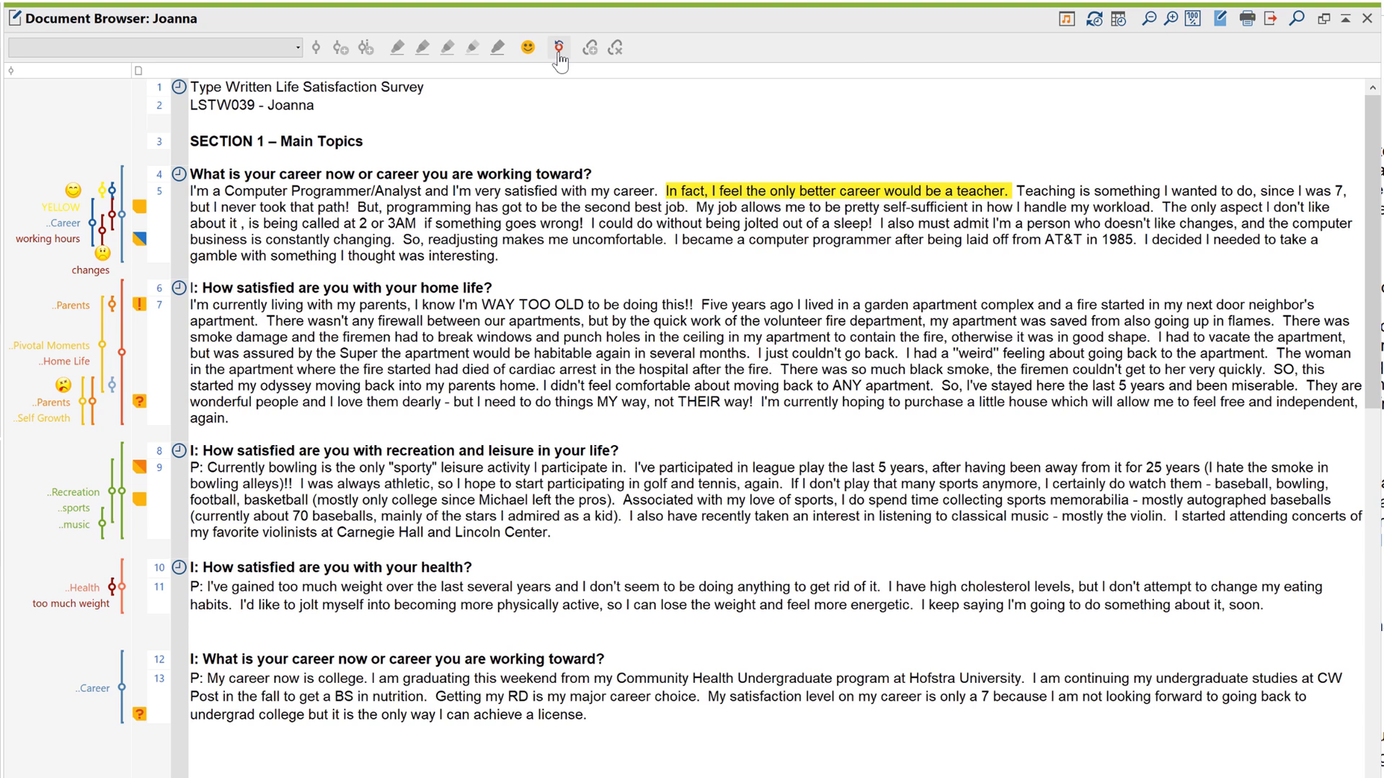
Undo the YELLOW career coding, delete all of Joanna's coded segments, then undo to restore all 19.
click(587, 72)
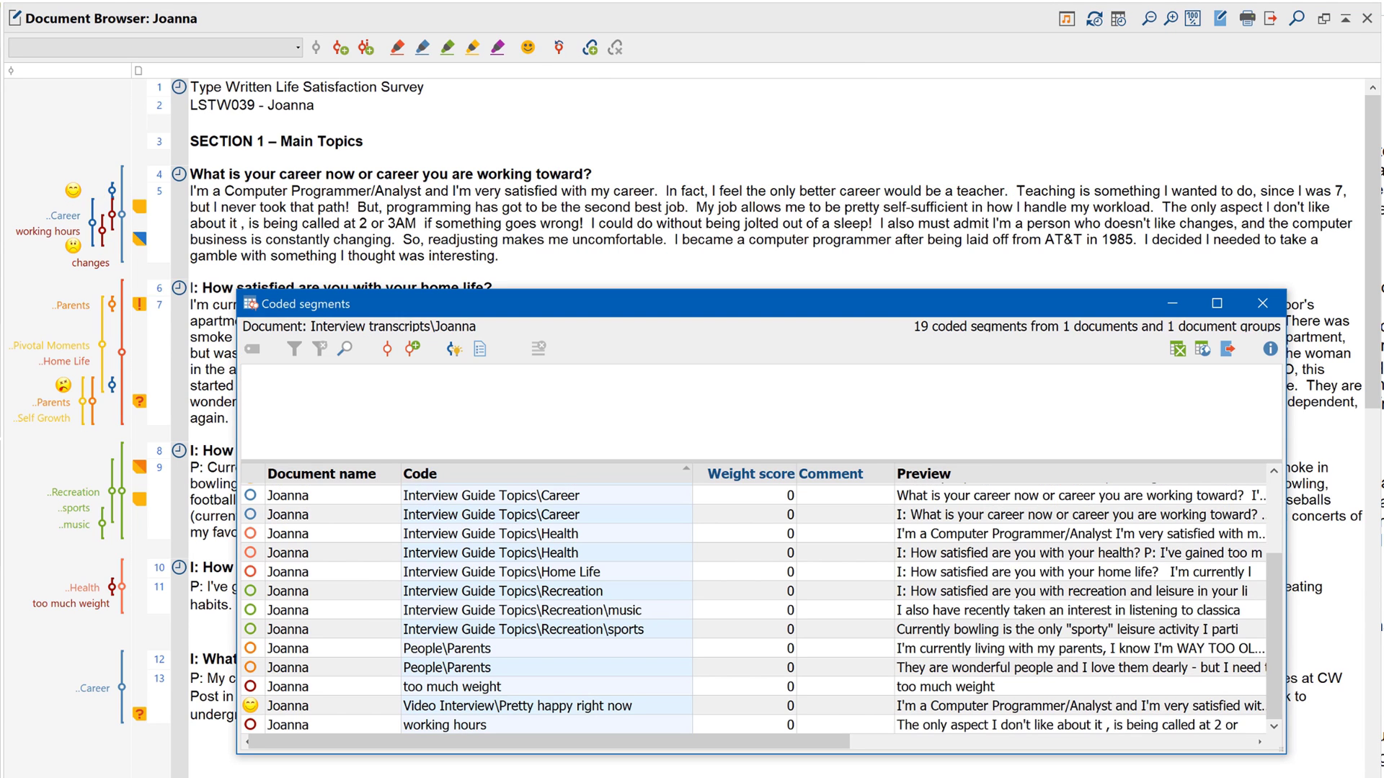
click(547, 496)
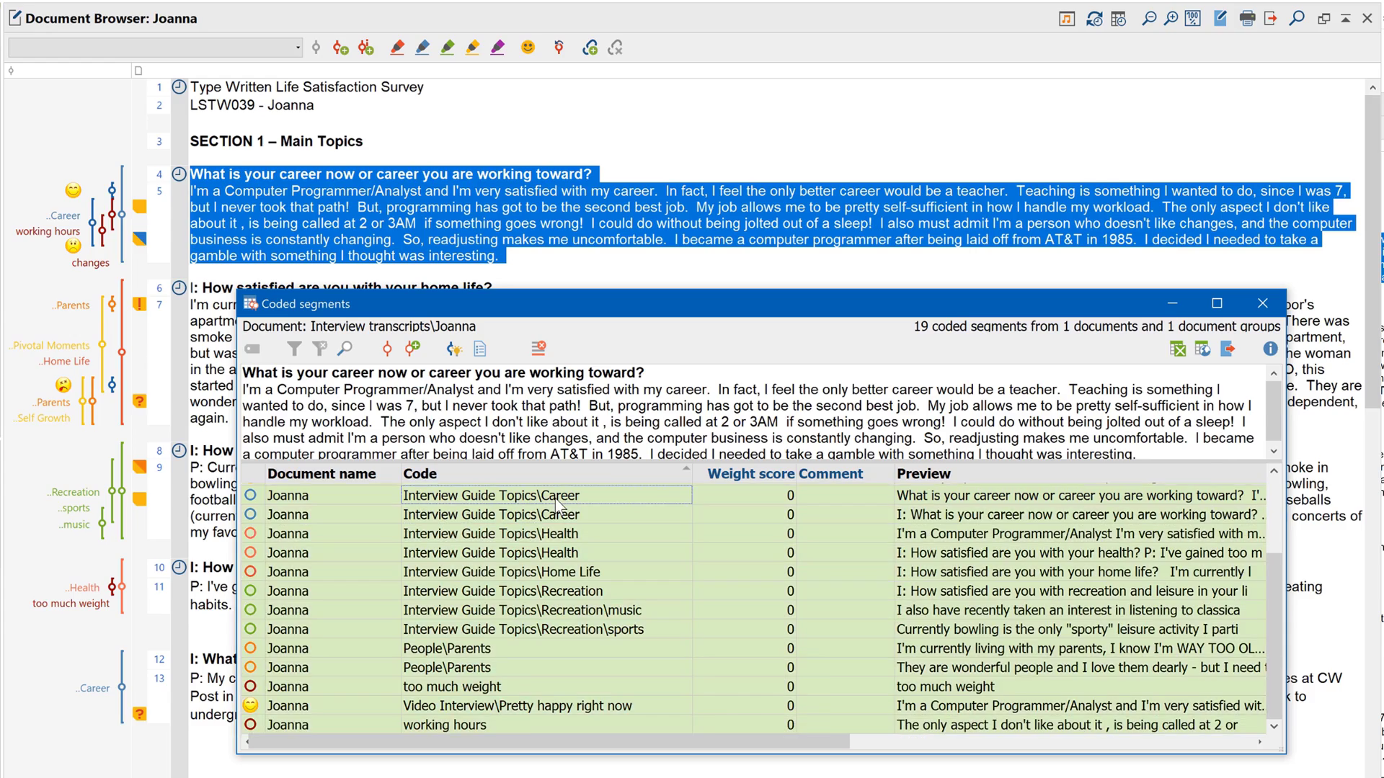
key(Delete)
click(504, 467)
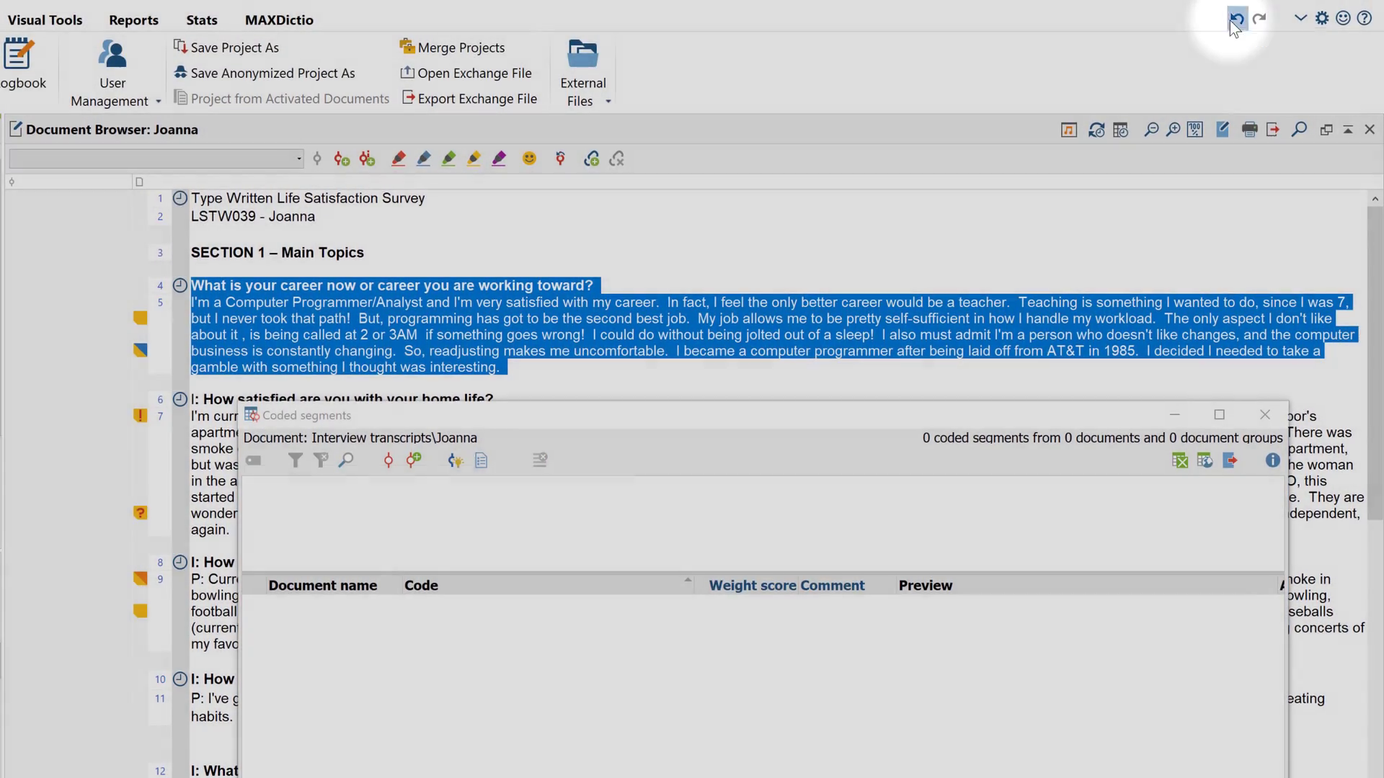
click(1235, 20)
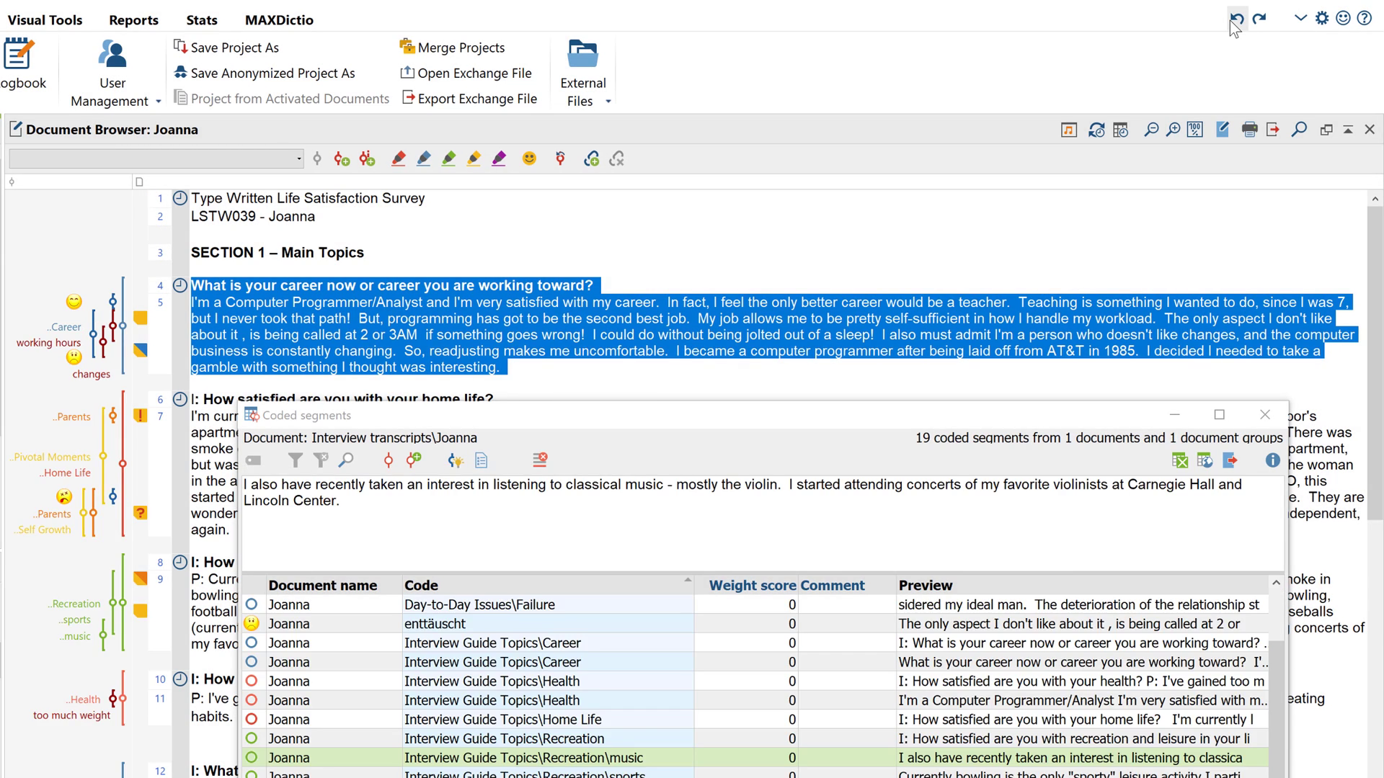